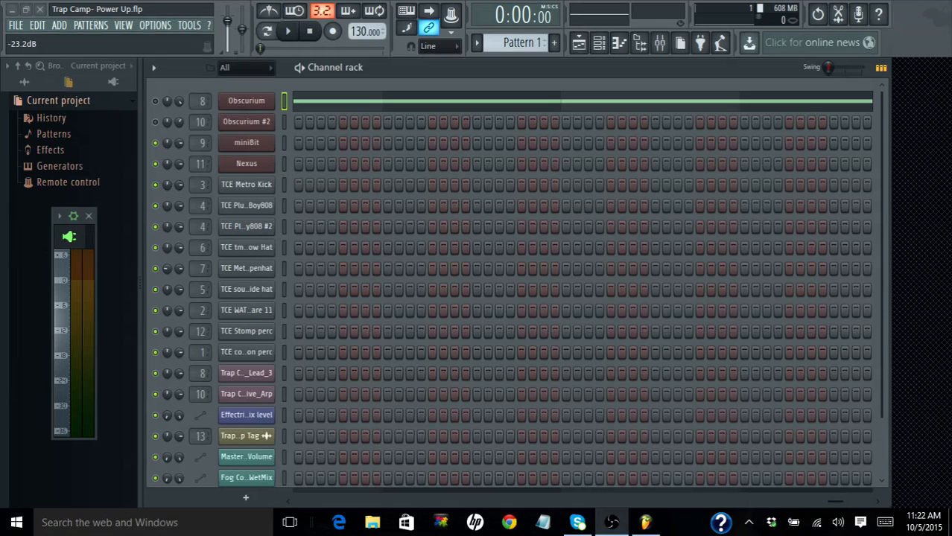
Step: Open the Playlist to play the full song arrangement, and close it once playback is stopped
left_click(583, 46)
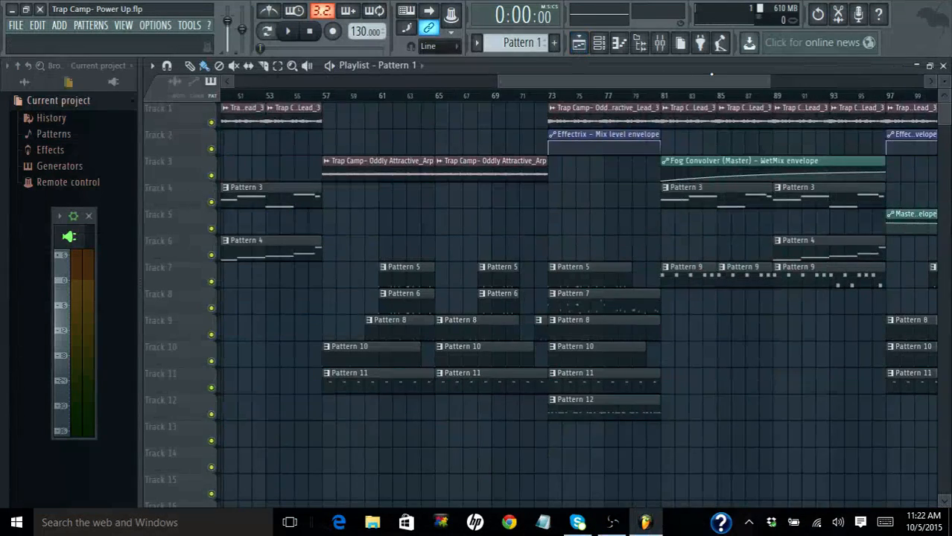
left_click_drag(772, 85, 496, 84)
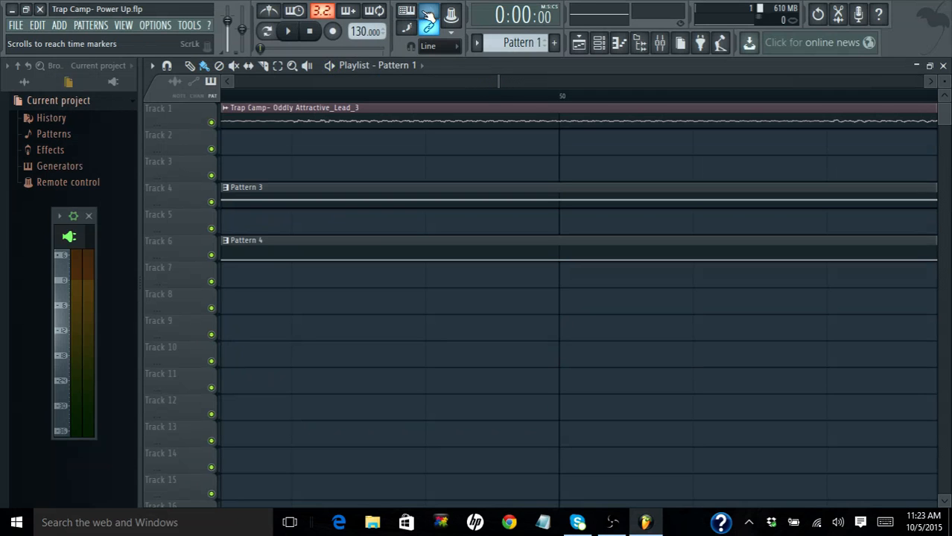
left_click(290, 32)
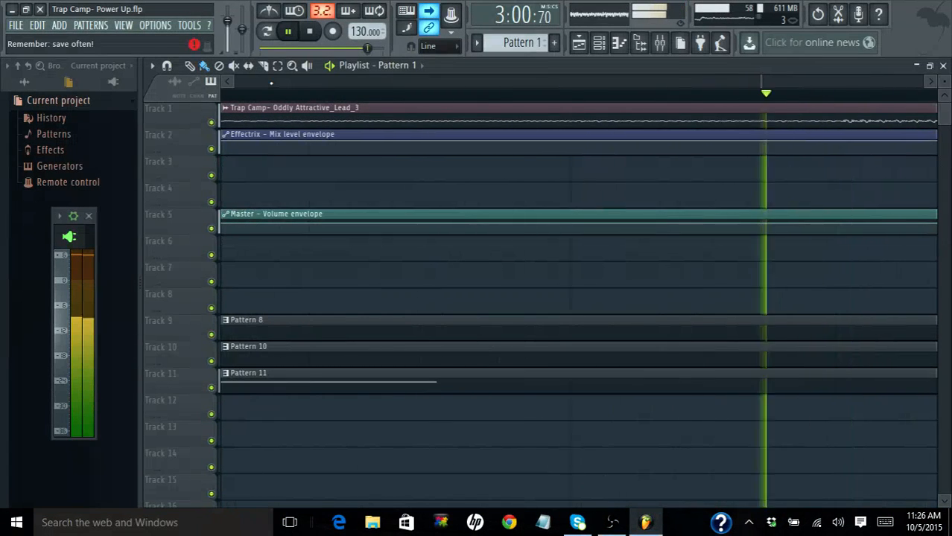
key("space")
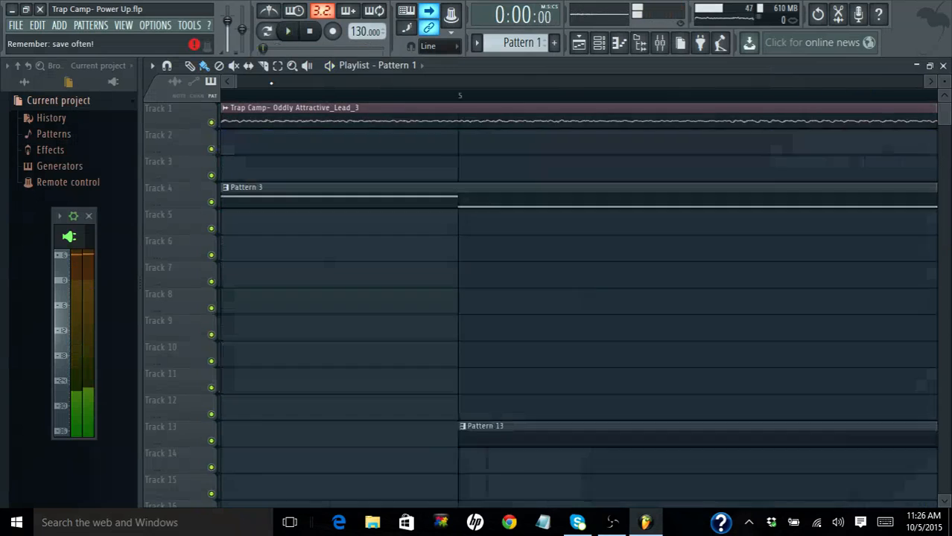
scroll(579, 305, "right", 1)
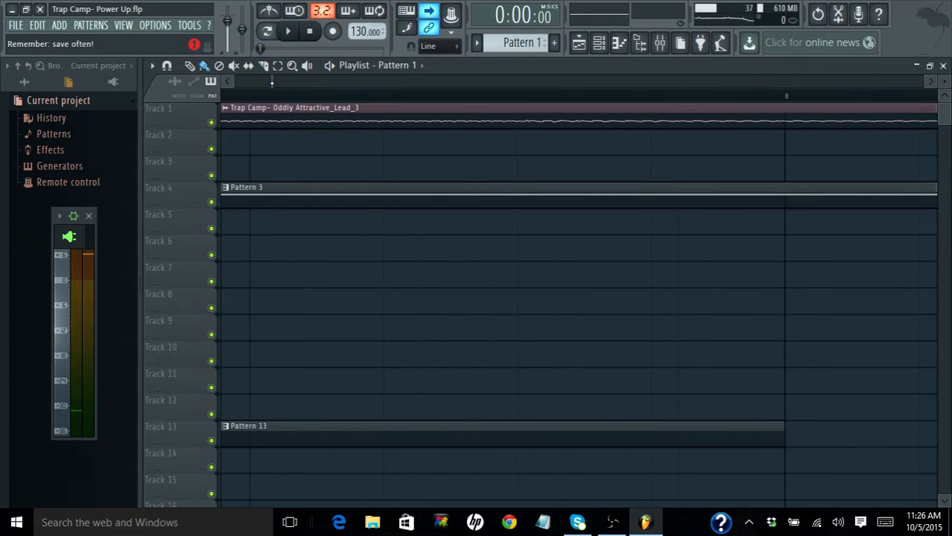
left_click_drag(274, 83, 298, 78)
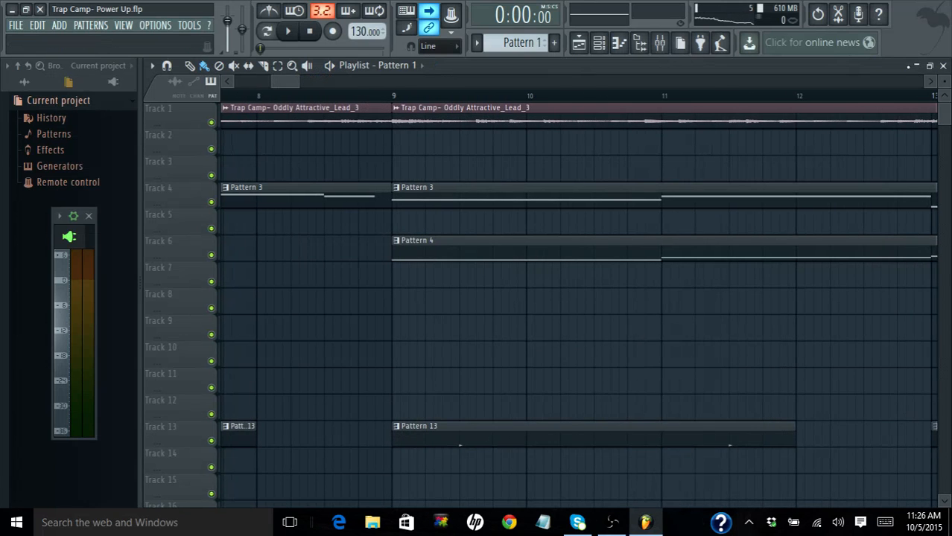
left_click(943, 66)
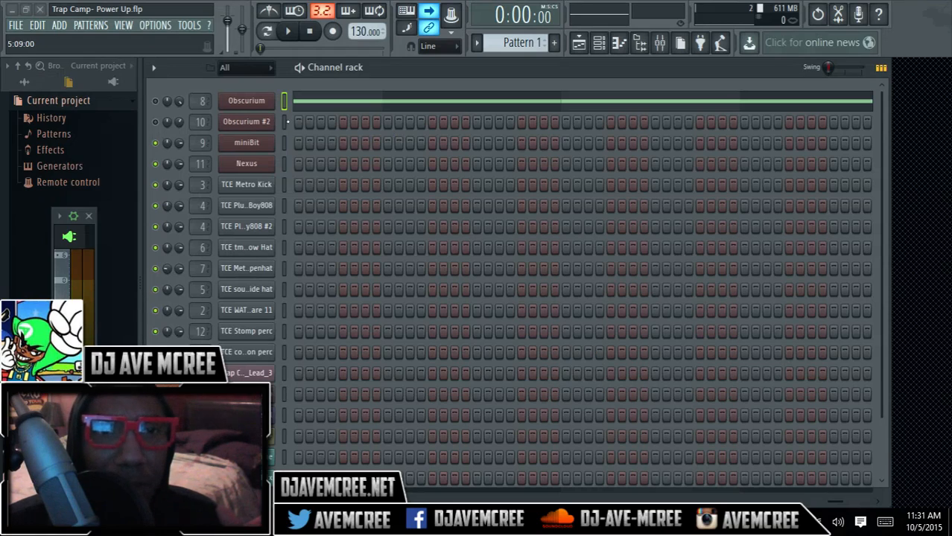
Step: Open the miniBit channel's synth, look over its oscillator waveform choices and advance its preset to [KEYS]-HARPY
left_click(265, 144)
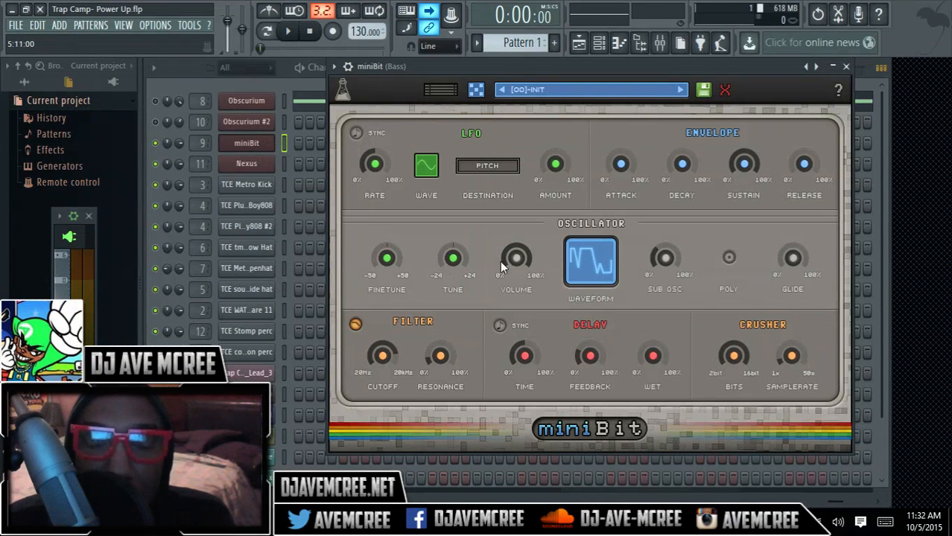
left_click(577, 275)
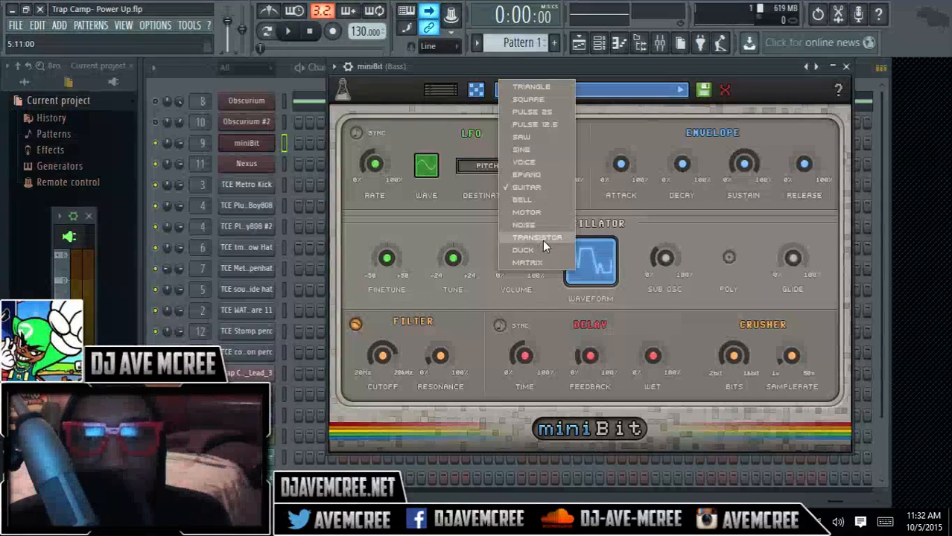
left_click(649, 82)
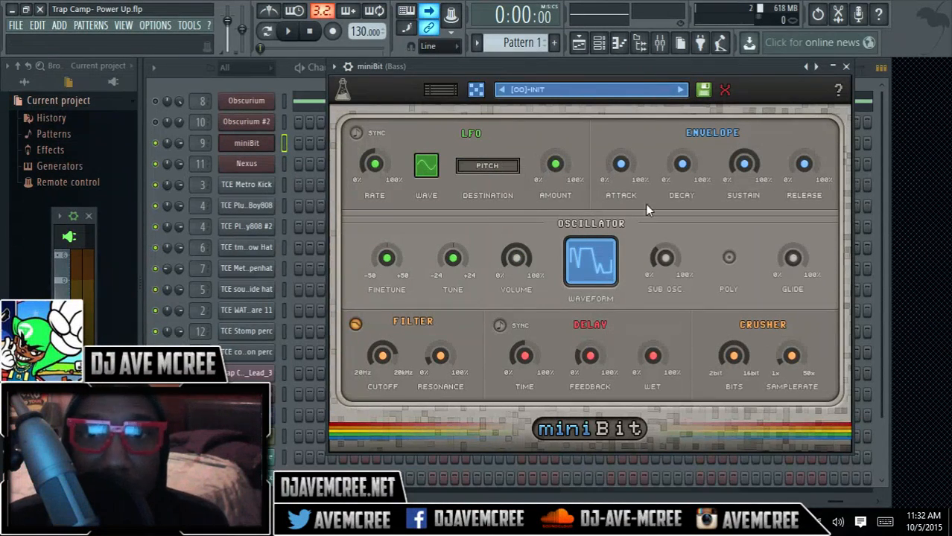
left_click(680, 90)
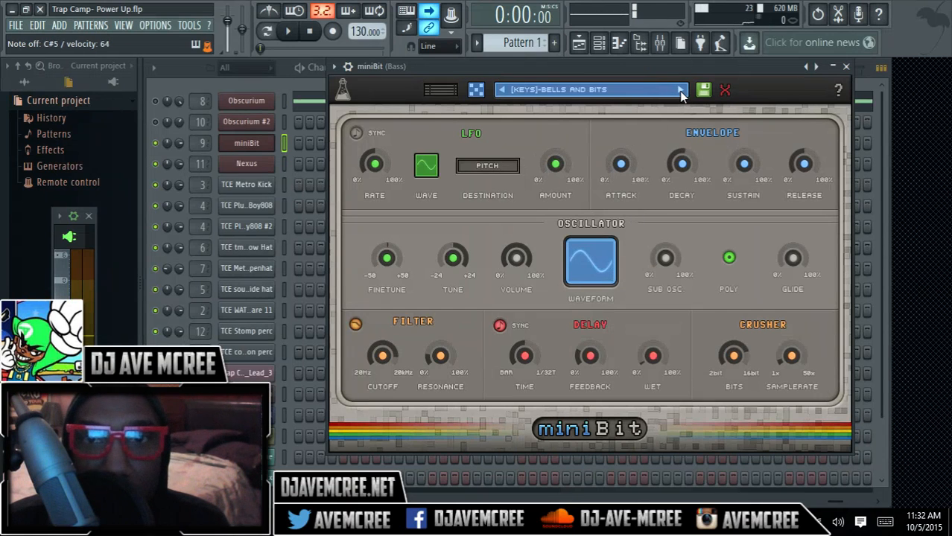
left_click(679, 90)
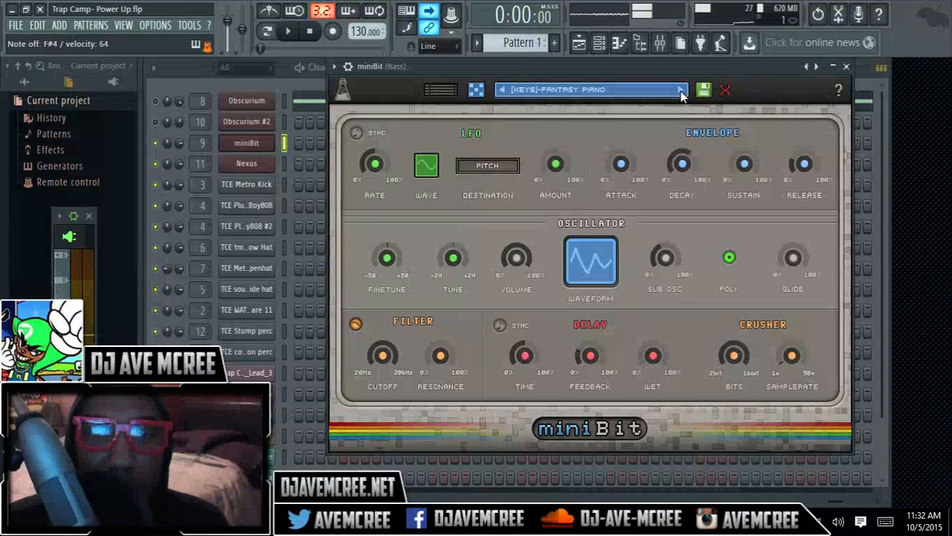
left_click(680, 91)
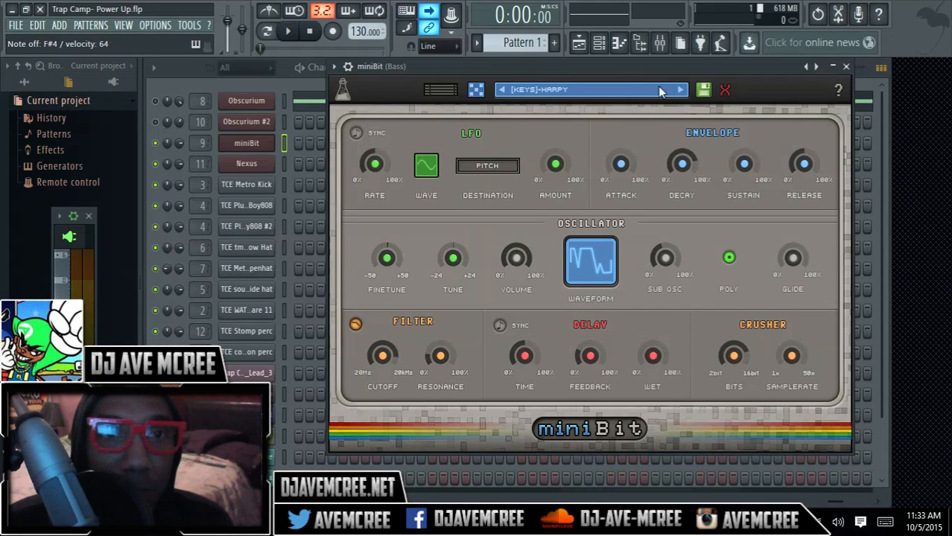
Step: Open the Obscurium lead channel's synth and switch playback to pattern mode
left_click(262, 104)
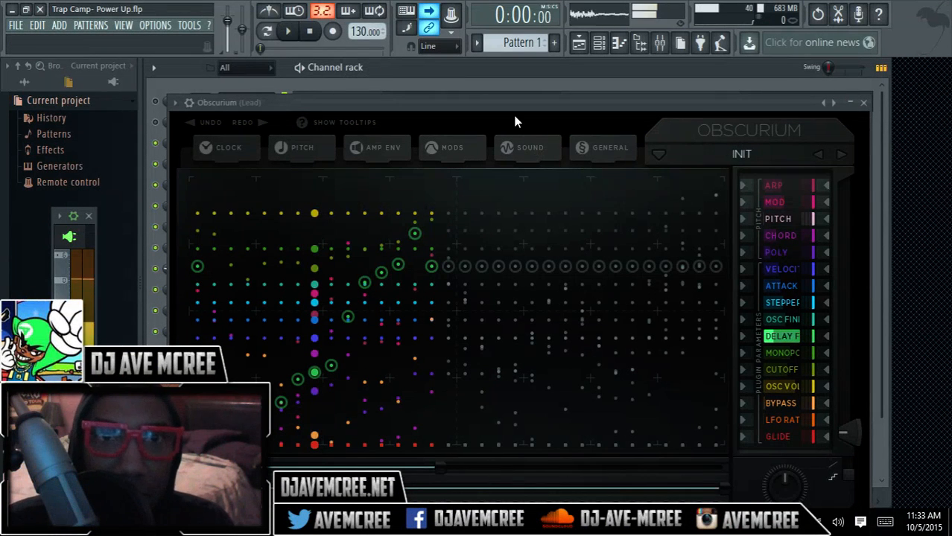
left_click(268, 32)
key("space")
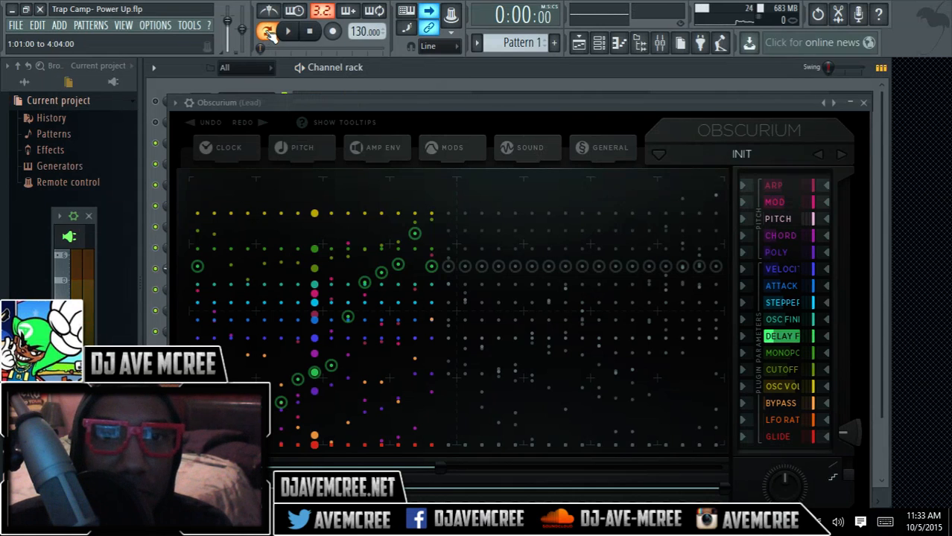
Step: Unmute the first Obscurium channel and audition its sequence in Pattern 1
key("space")
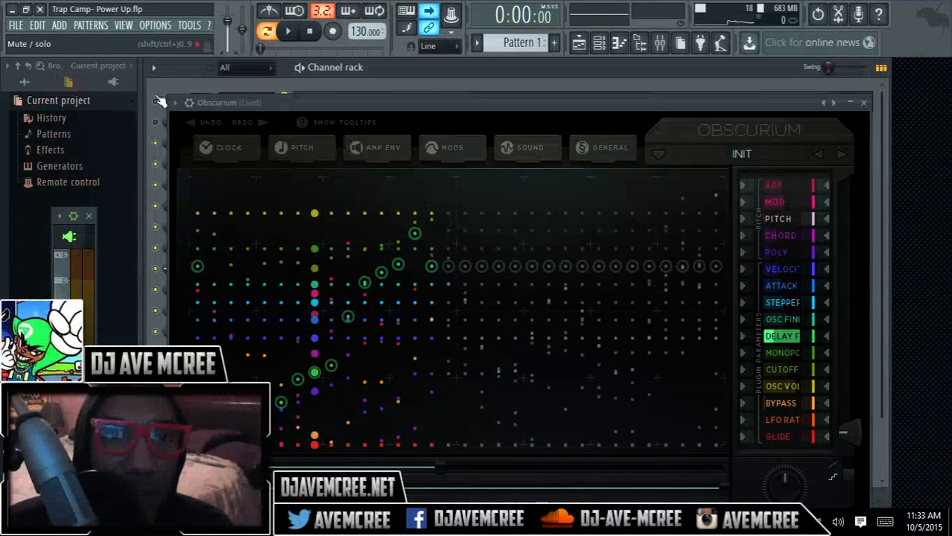
key("space")
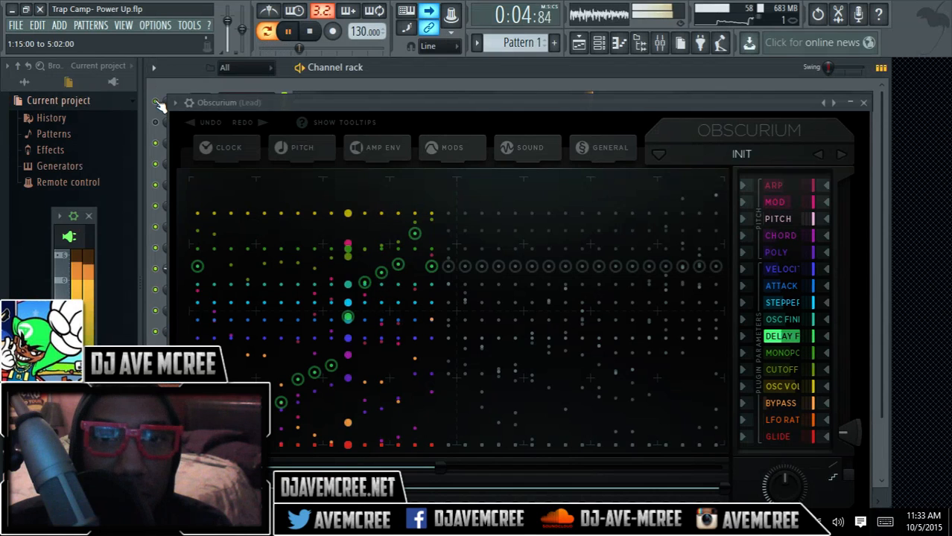
key("space")
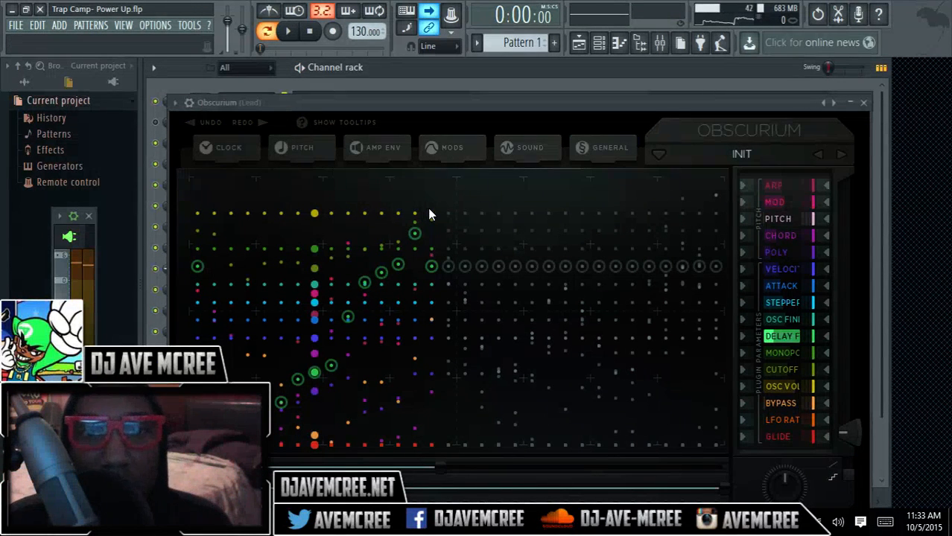
Step: Examine Obscurium's Sound settings with its hosted miniBit editor, and its Pitch settings with the scale and chord table
left_click(529, 149)
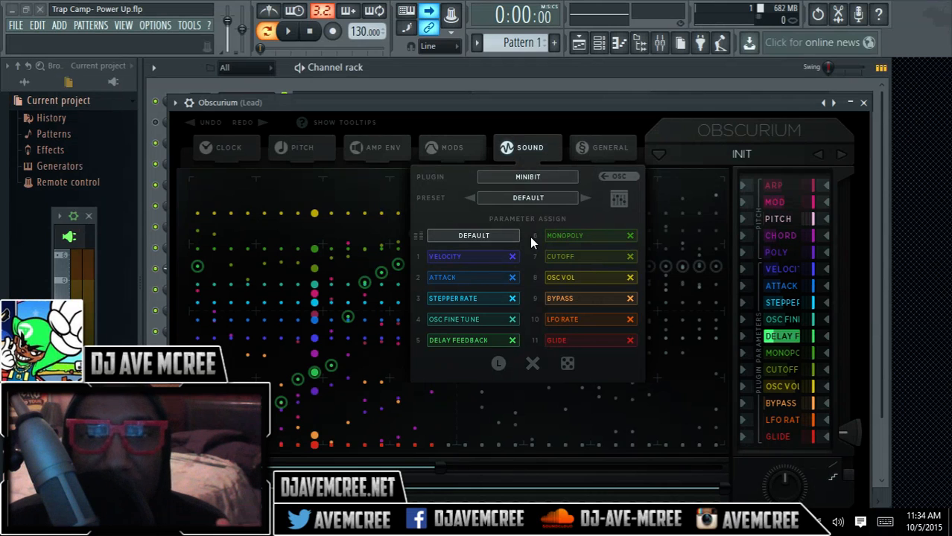
left_click(613, 201)
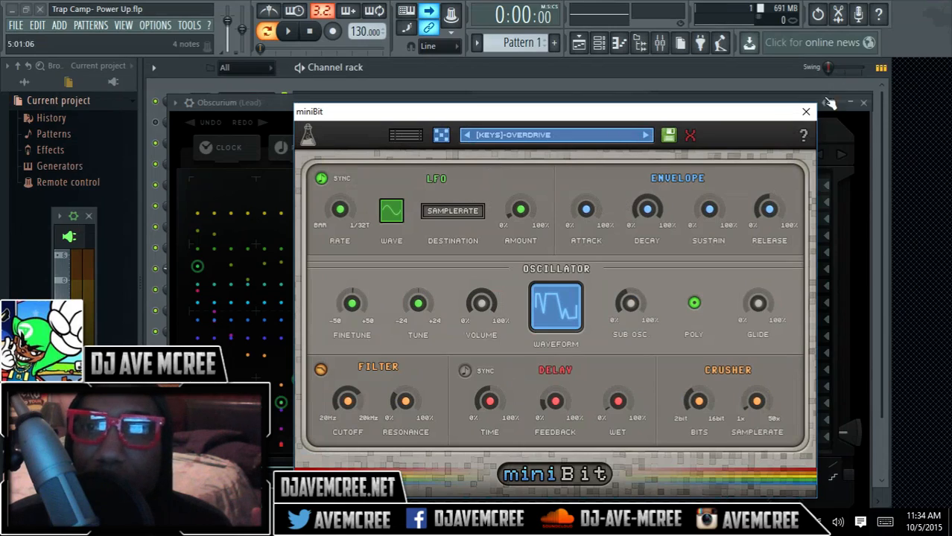
left_click(806, 113)
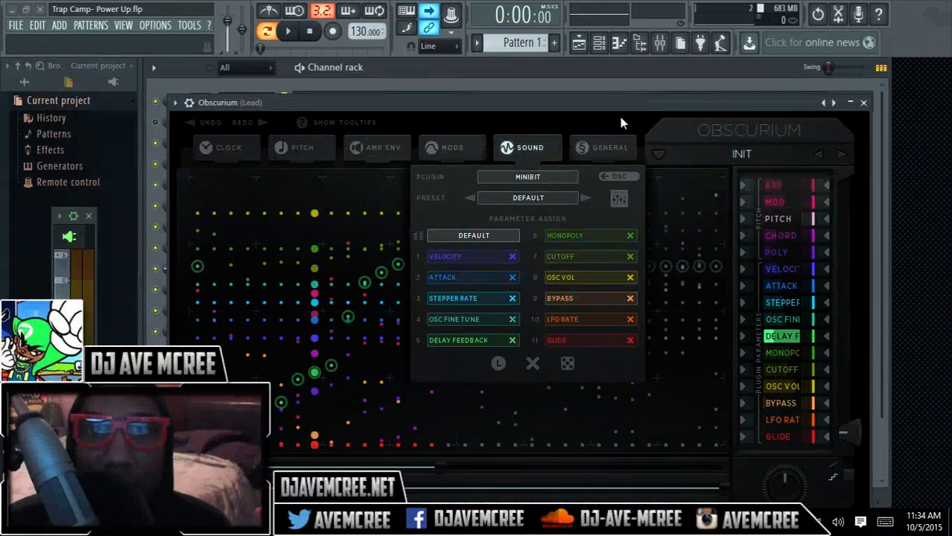
left_click(548, 146)
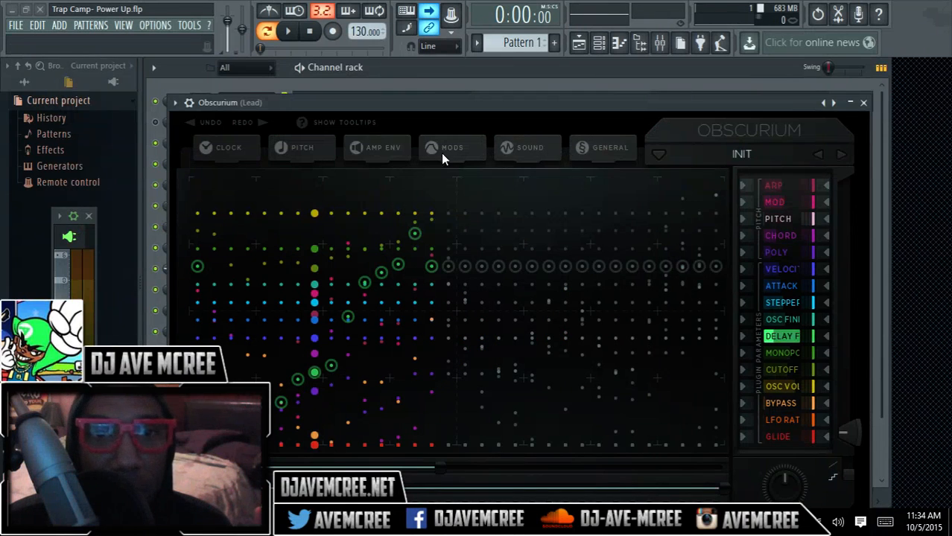
left_click(328, 149)
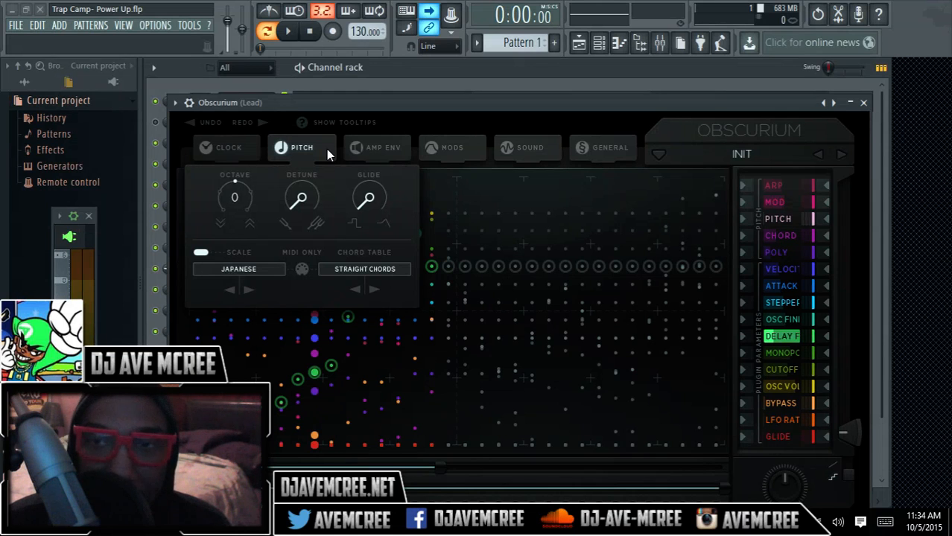
left_click(326, 149)
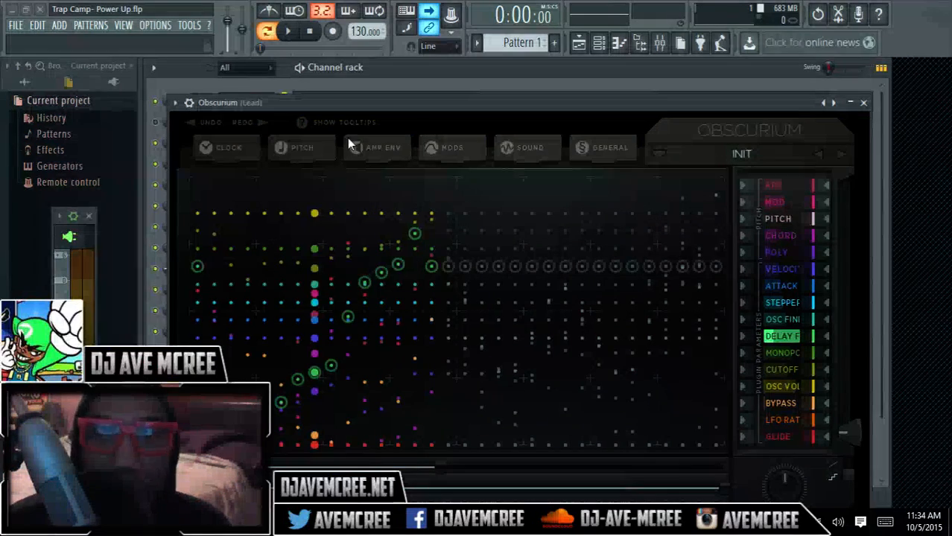
Step: Close the Obscurium synth and play Pattern 1 from the channel rack, stopping it after a short listen
left_click(864, 104)
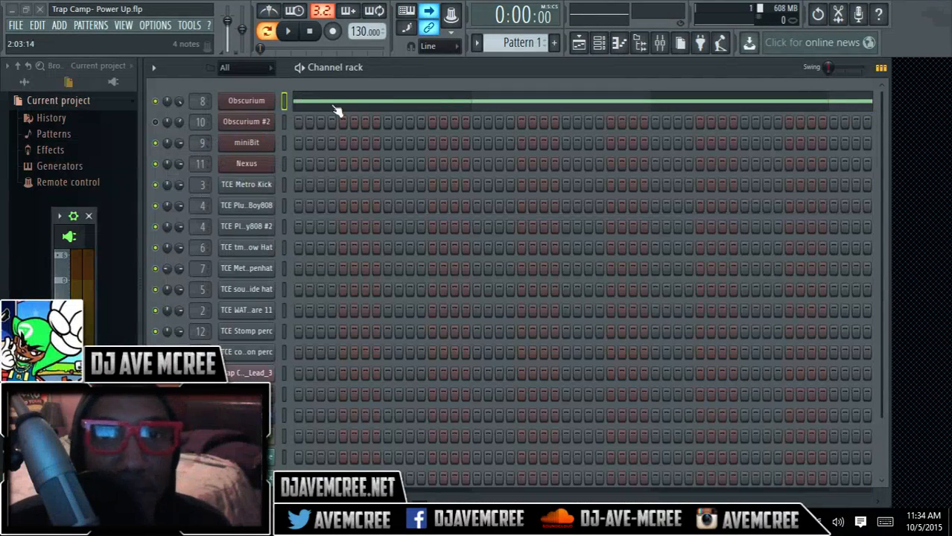
left_click(287, 30)
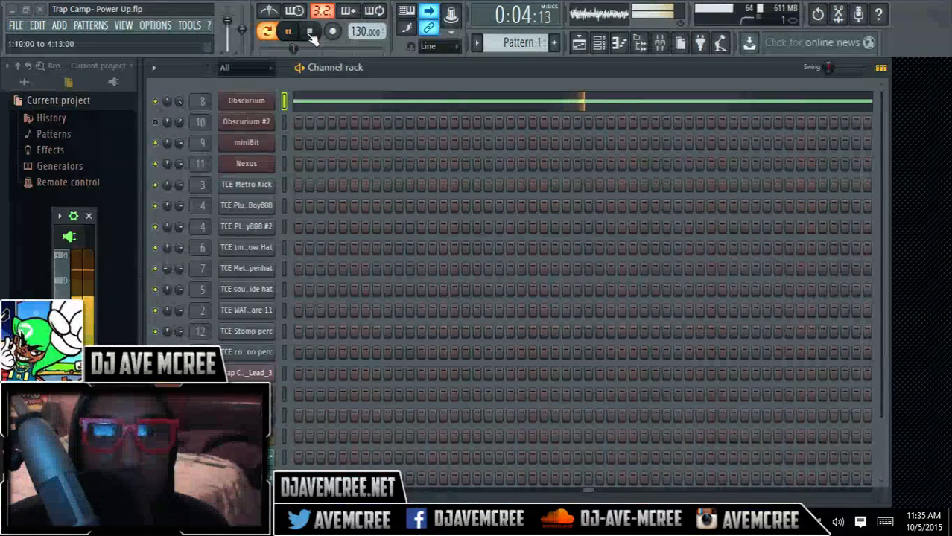
left_click(310, 33)
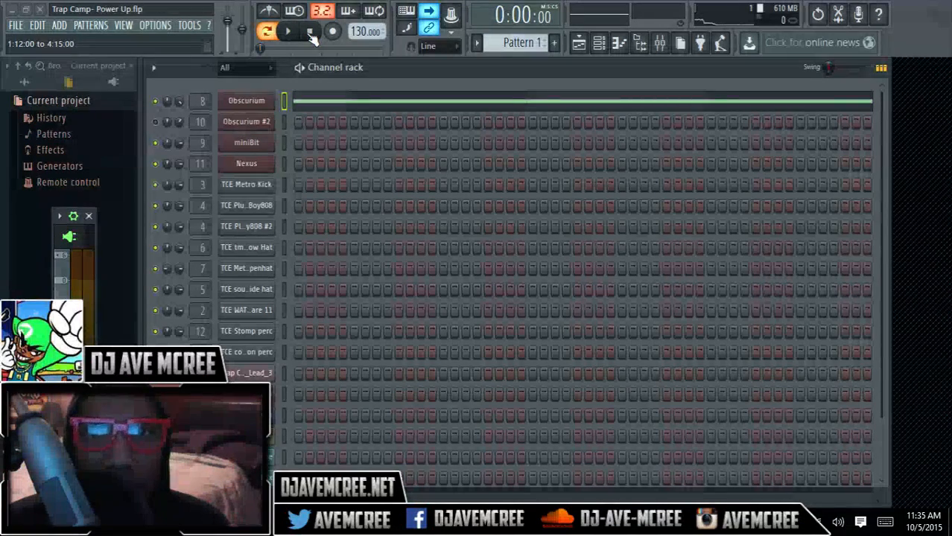
Step: Open the Playlist and inspect the sample settings of the first Trap Camp- Oddly Attractive_Lead_3 audio clip
left_click(579, 43)
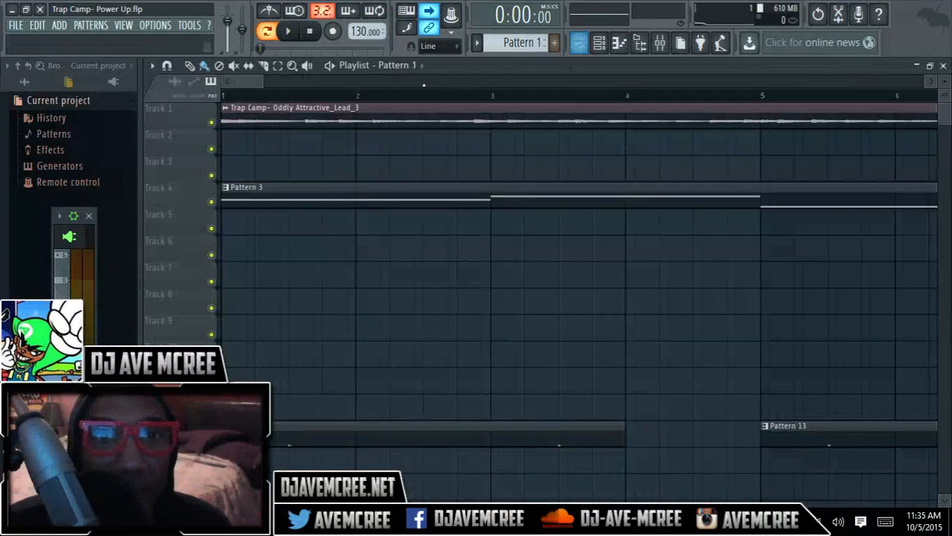
left_click_drag(259, 84, 413, 84)
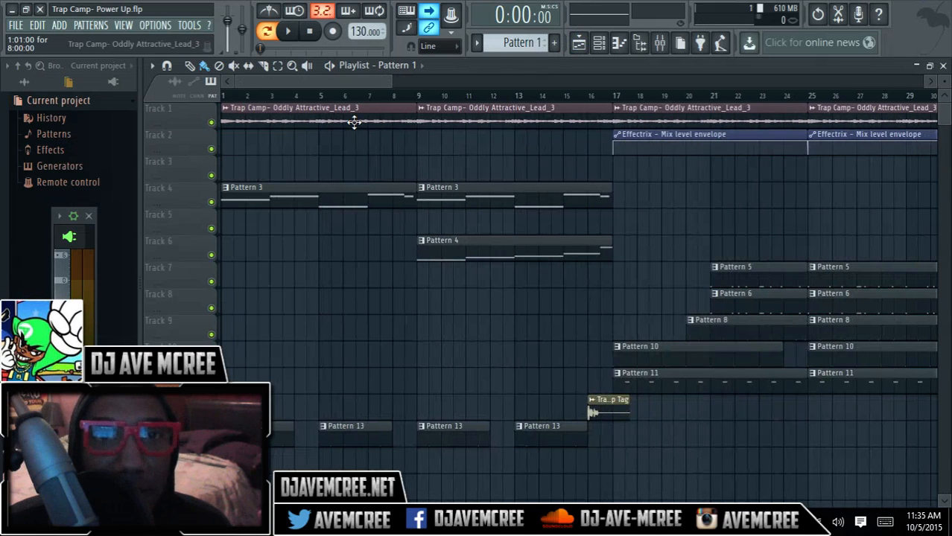
double_click(351, 117)
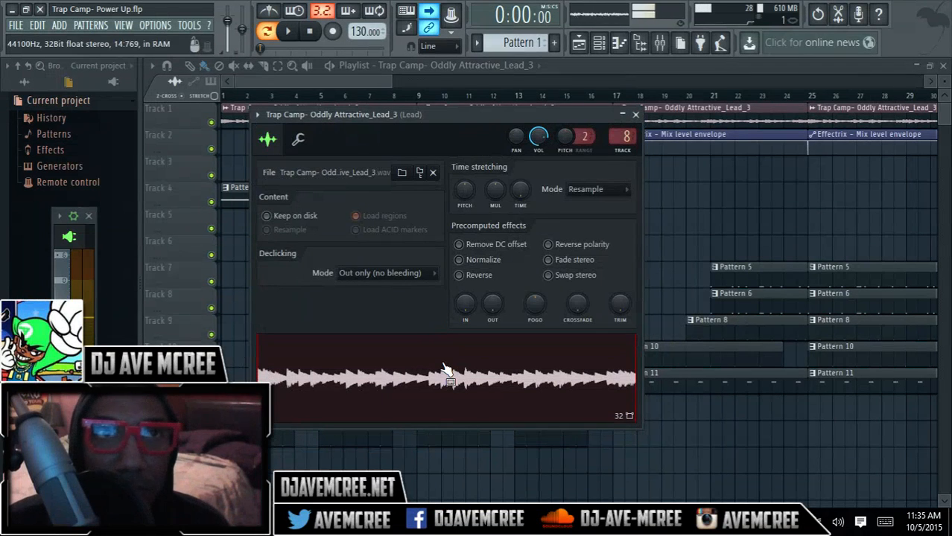
left_click(636, 115)
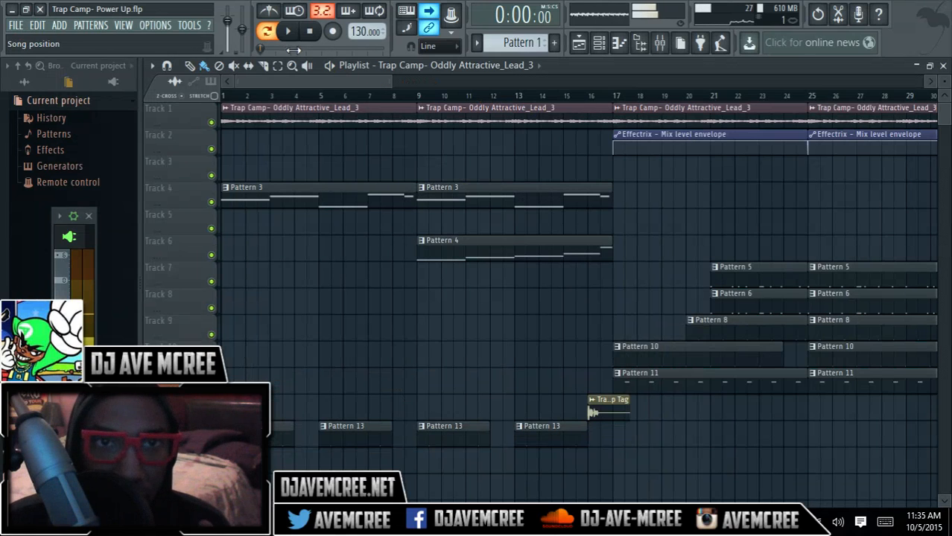
Step: Switch playback to song mode and examine the Playlist arrangement around bar 17, where the drum patterns enter
left_click(266, 31)
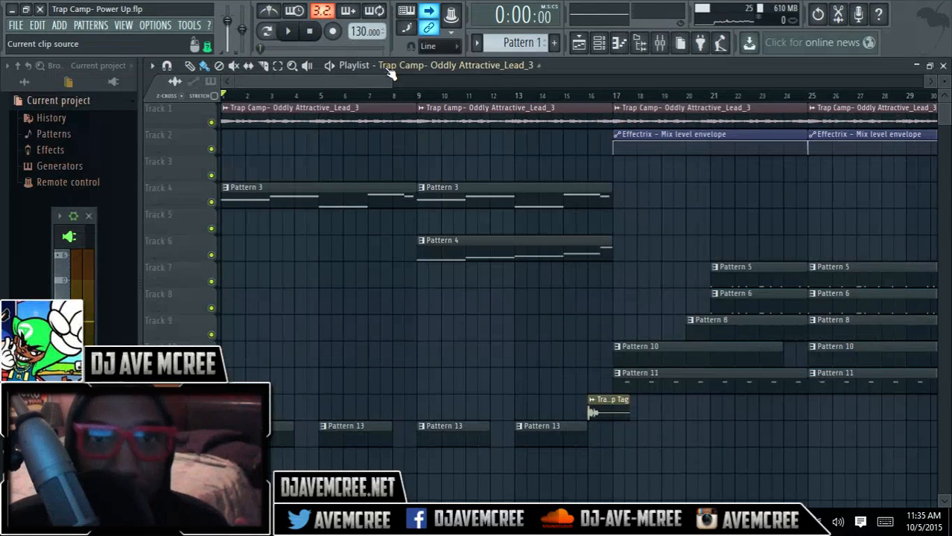
left_click_drag(385, 80, 389, 80)
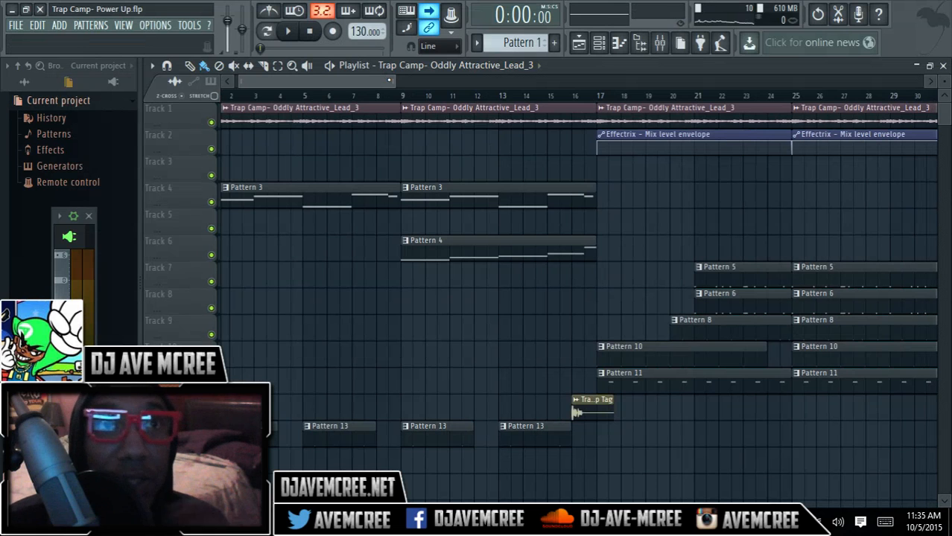
left_click_drag(389, 80, 423, 78)
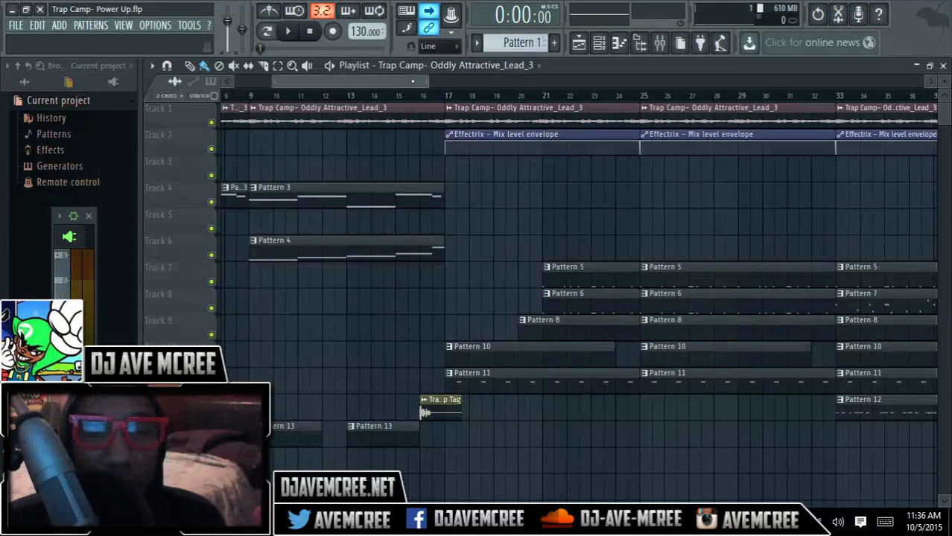
left_click_drag(351, 81, 361, 81)
left_click_drag(423, 79, 424, 79)
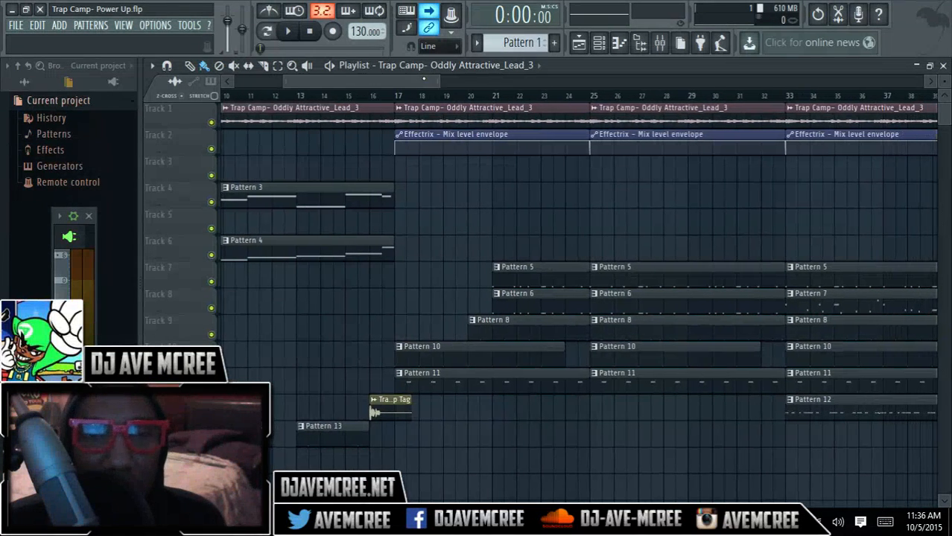
Step: Play the song from bar 16 into the section starting at bar 17, stopping after a short listen
left_click(383, 96)
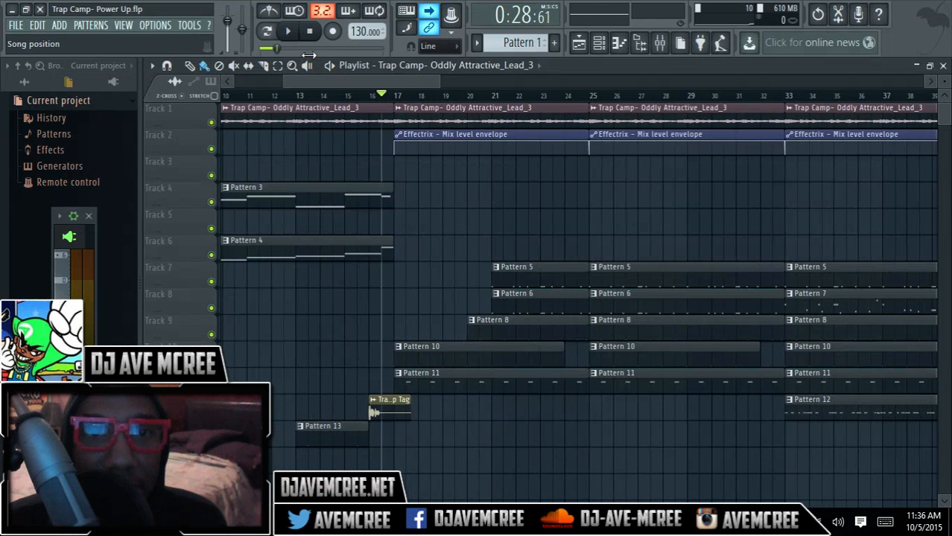
left_click(289, 31)
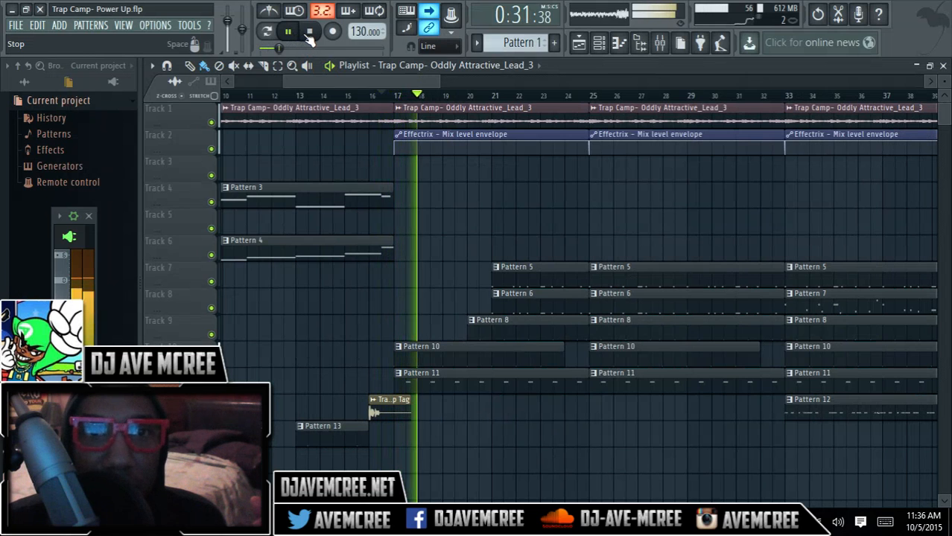
left_click(309, 32)
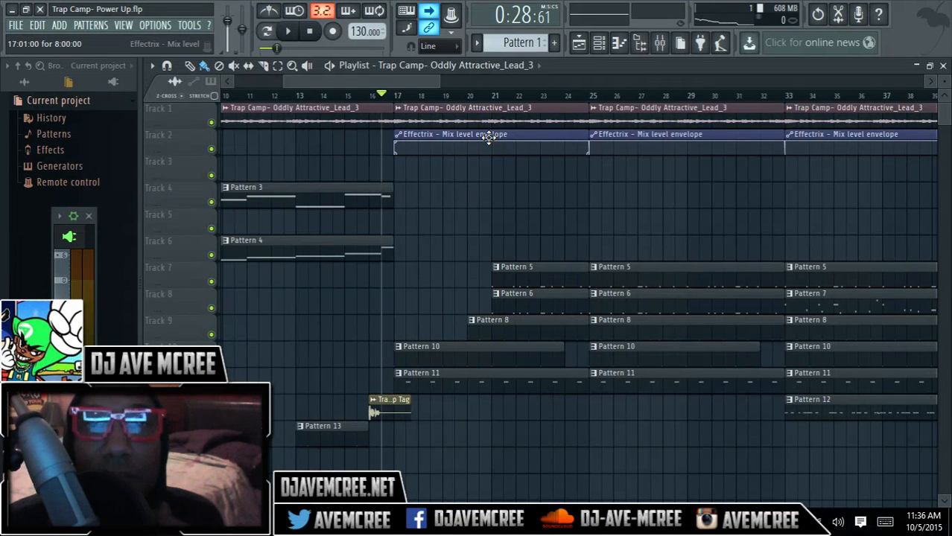
Step: Inspect the Effectrix effect on the Lead mixer track, and return to the Playlist
left_click(659, 43)
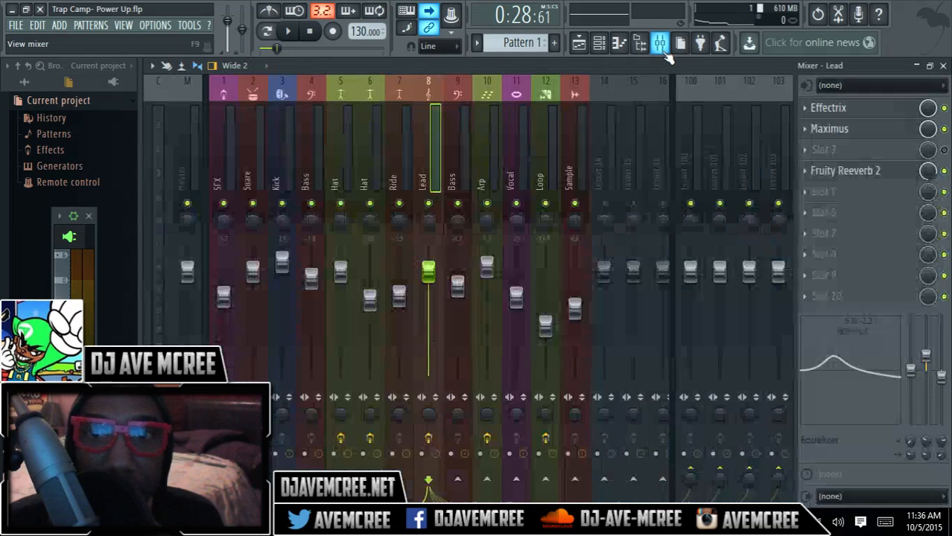
left_click(849, 109)
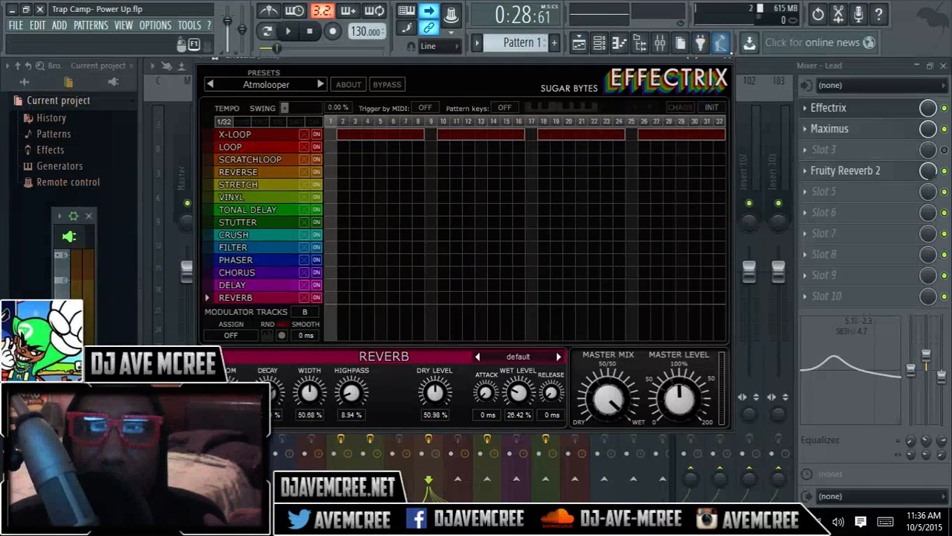
left_click(731, 64)
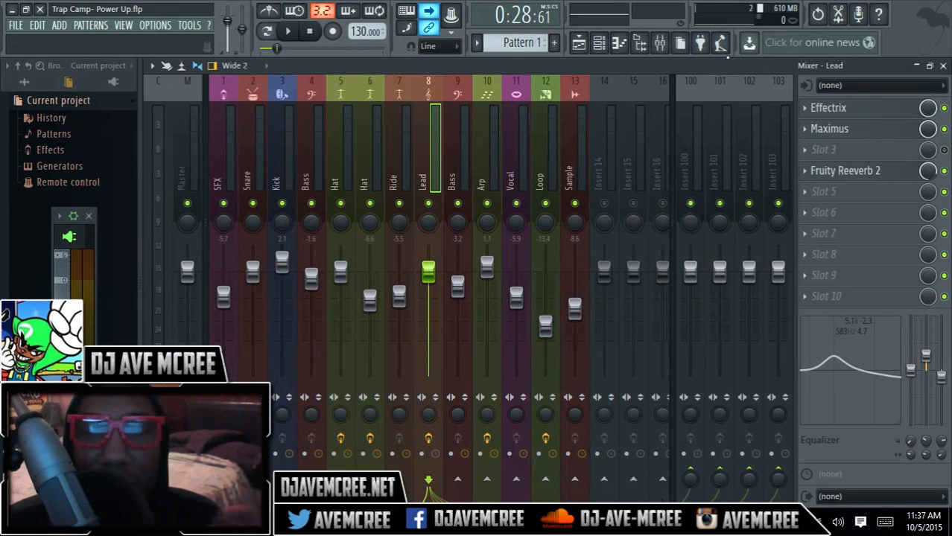
left_click(943, 65)
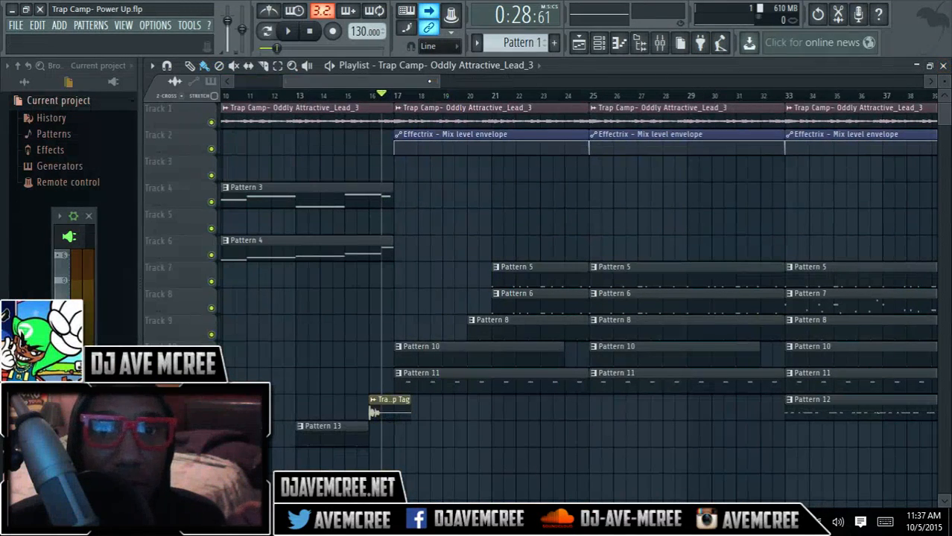
Step: Play the song from bar 40 toward the section change at bar 41, stopping after a short listen
left_click_drag(429, 80, 543, 67)
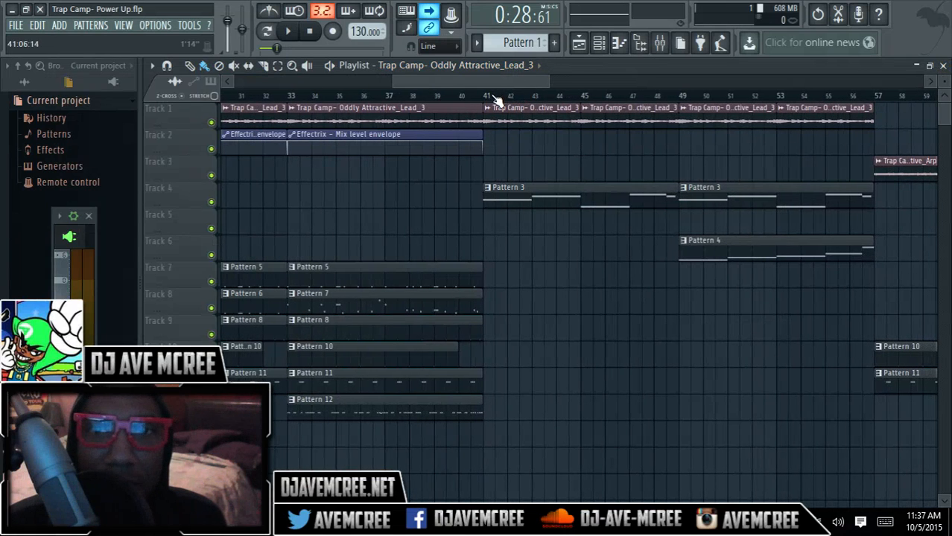
left_click(470, 96)
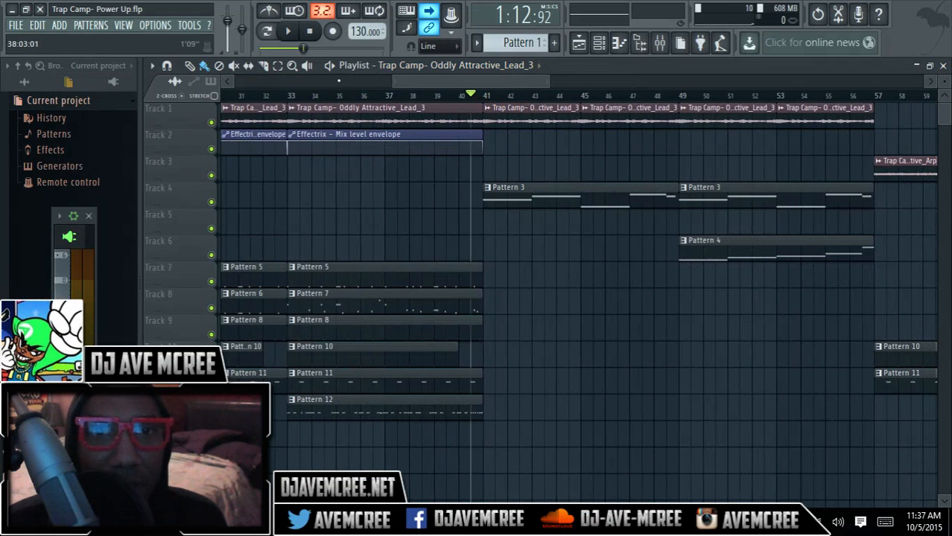
left_click(288, 31)
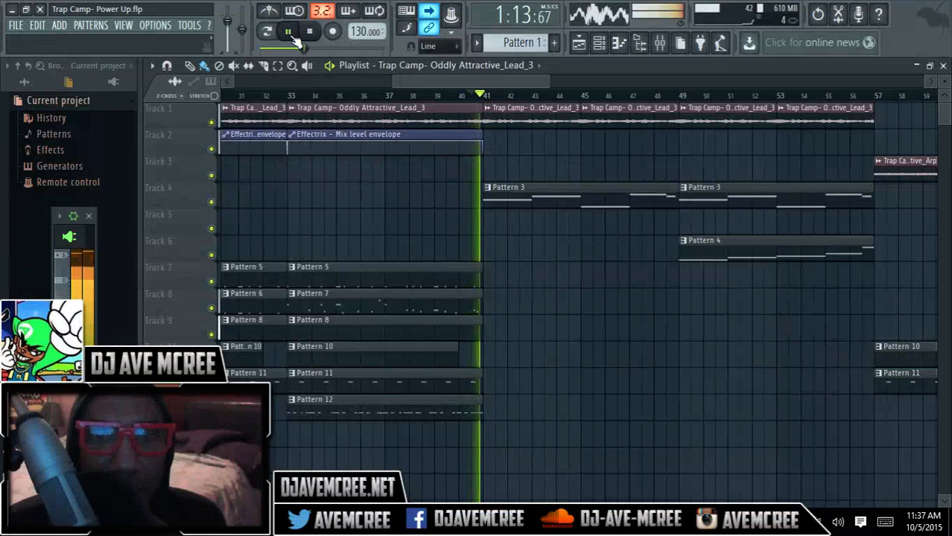
left_click(309, 32)
Step: Play the transition from bar 56 into bar 57, where the Trap Camp- Oddly Attractive_Arp clip enters, and stop playback
left_click_drag(506, 80, 571, 86)
left_click(568, 94)
left_click(292, 35)
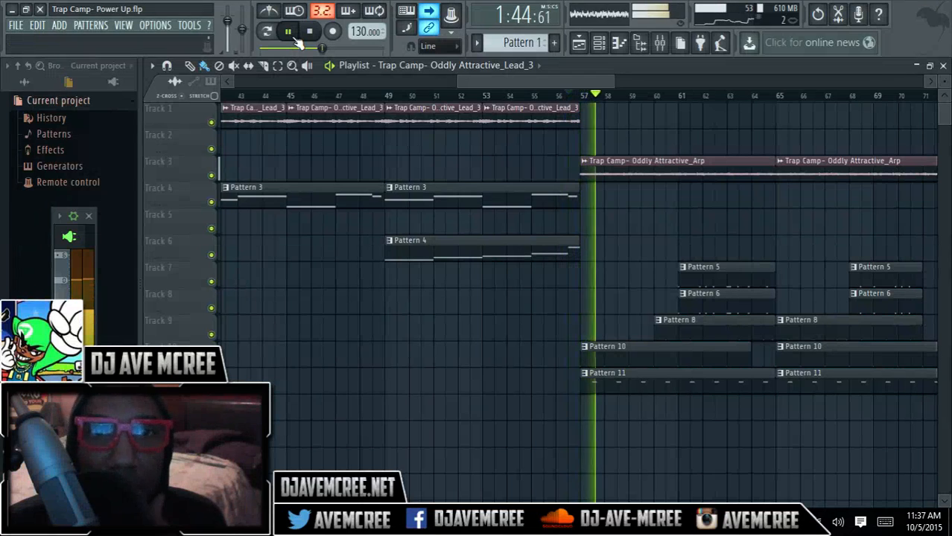
left_click(309, 32)
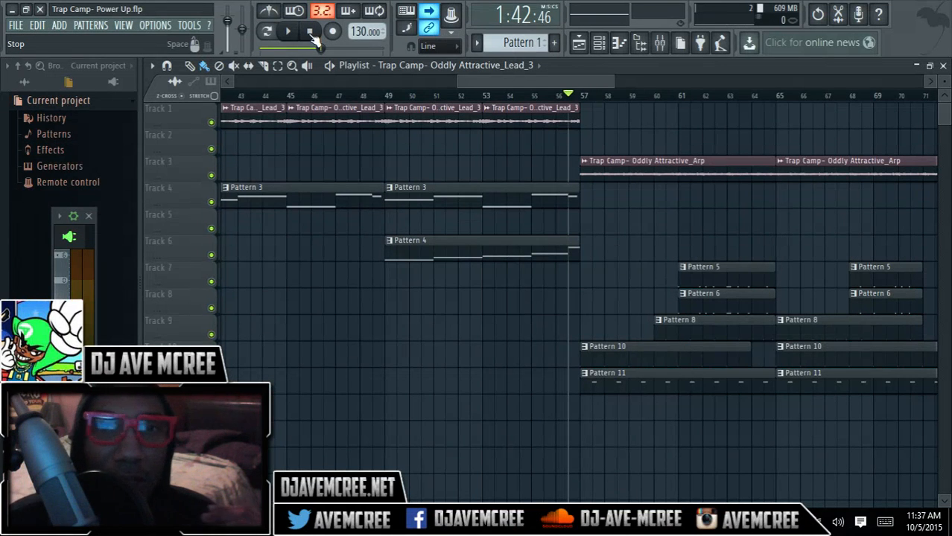
Step: Compare the mixer effect slots of the Arp and Lead tracks, and replay the Playlist transition into bar 57
left_click(659, 43)
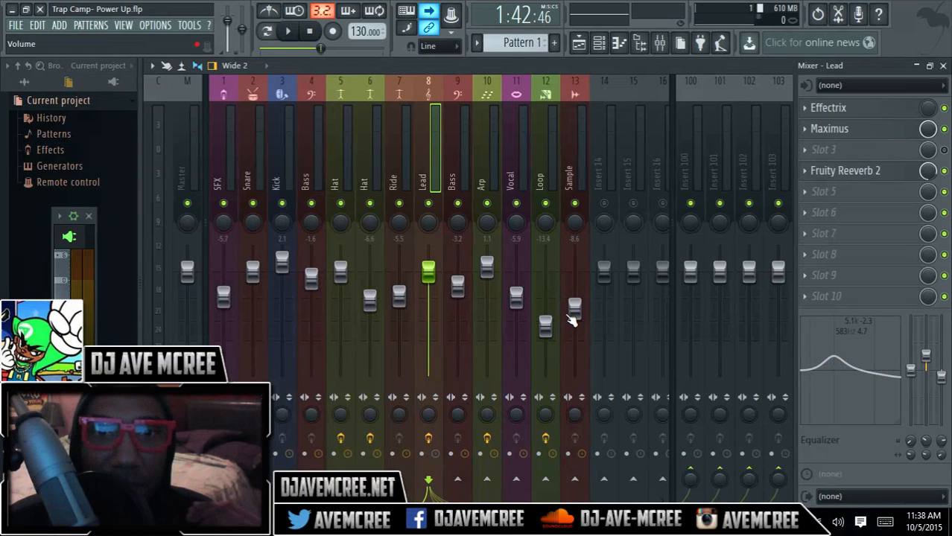
left_click(478, 182)
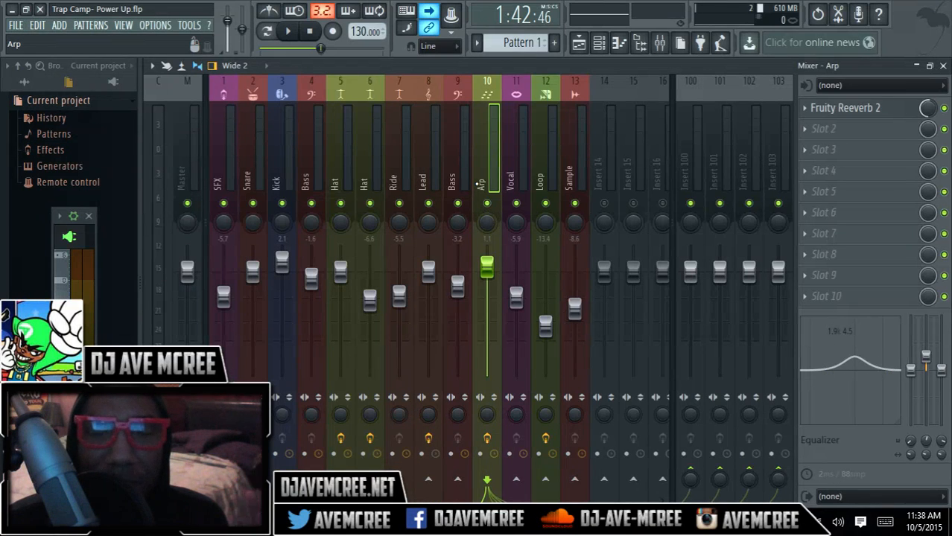
left_click(426, 170)
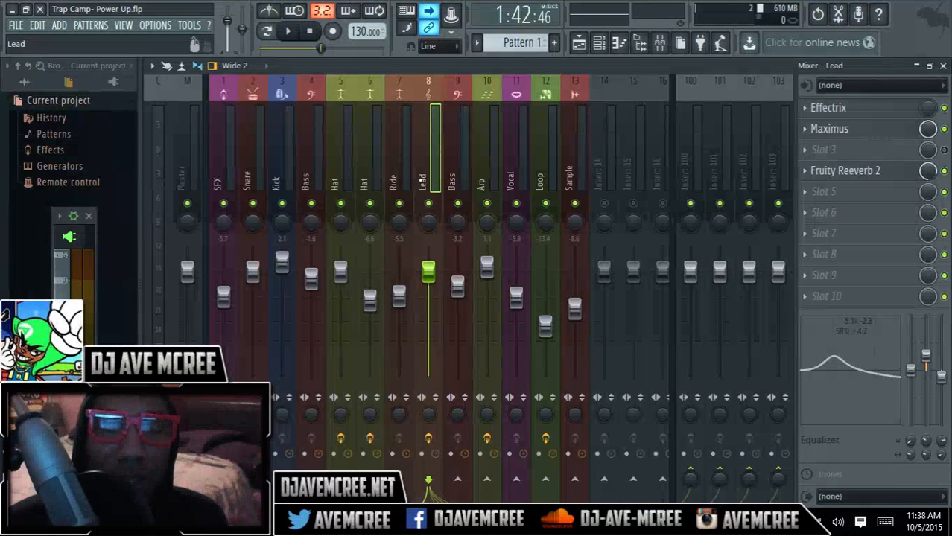
left_click(481, 181)
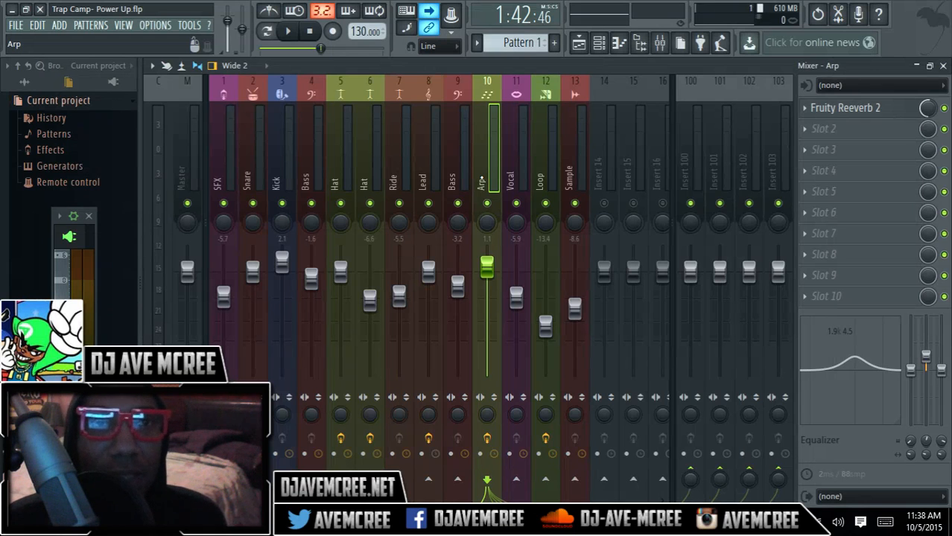
left_click(944, 66)
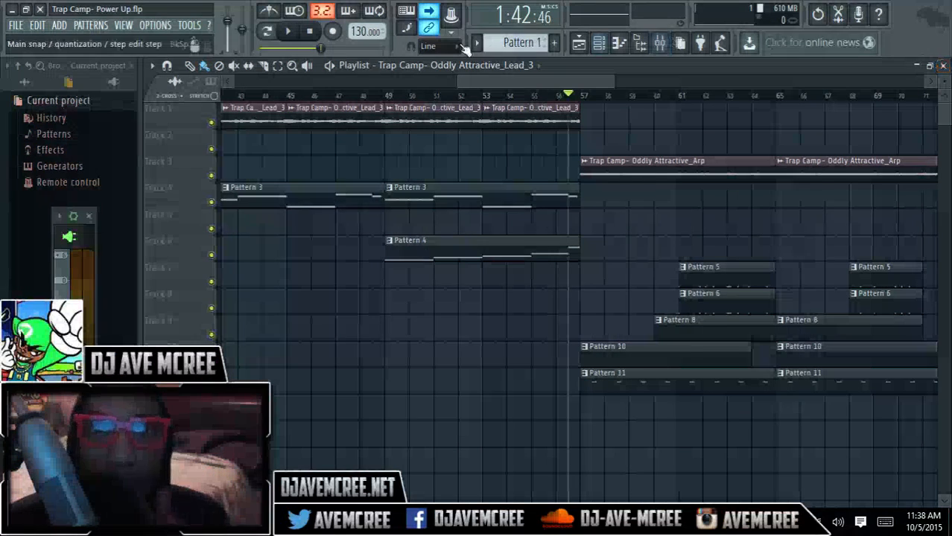
left_click(296, 38)
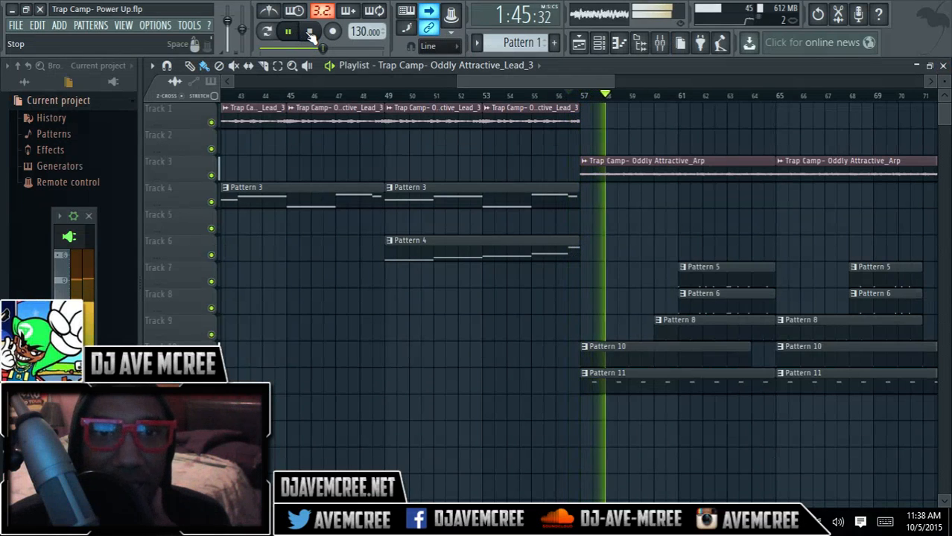
left_click(311, 34)
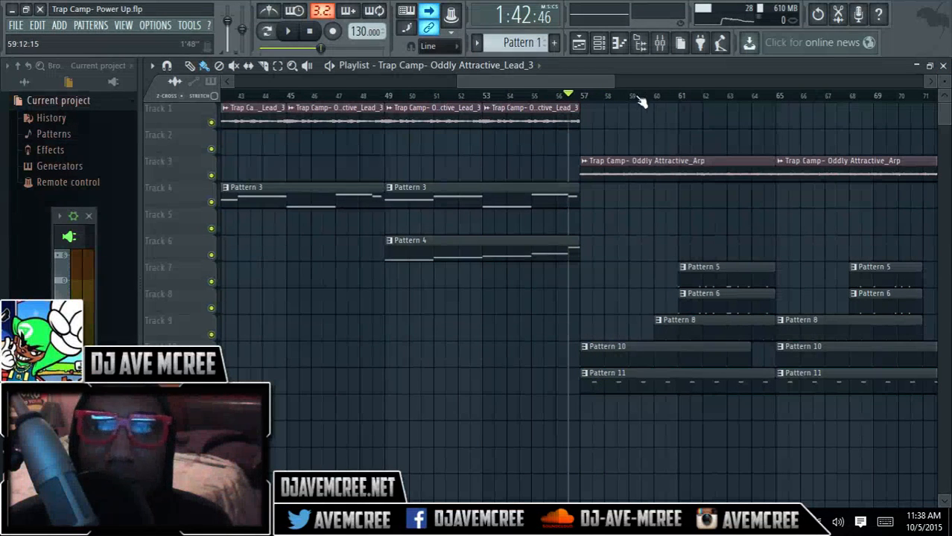
Step: Select bars 73 to 76 on the Playlist timeline, listen to that section and stop playback
left_click_drag(595, 82, 688, 82)
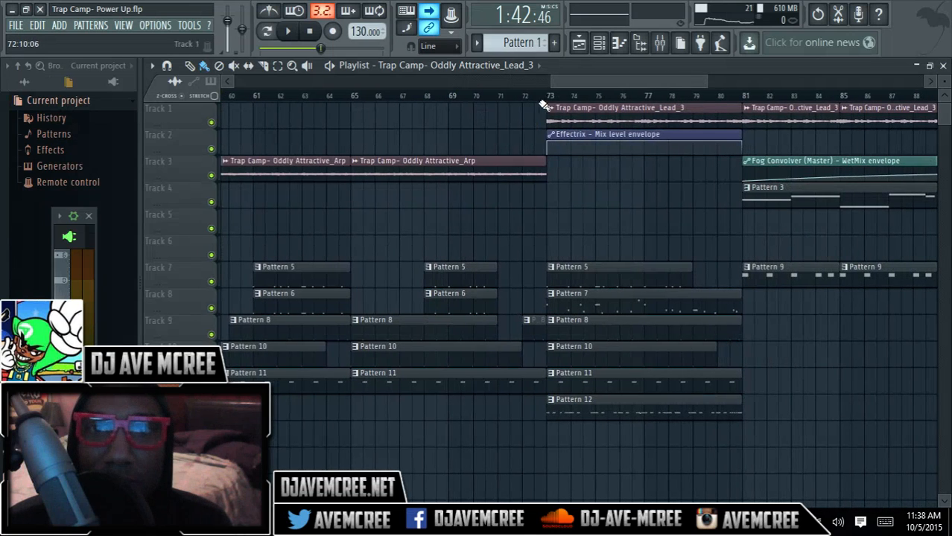
left_click_drag(549, 95, 647, 97)
key("space")
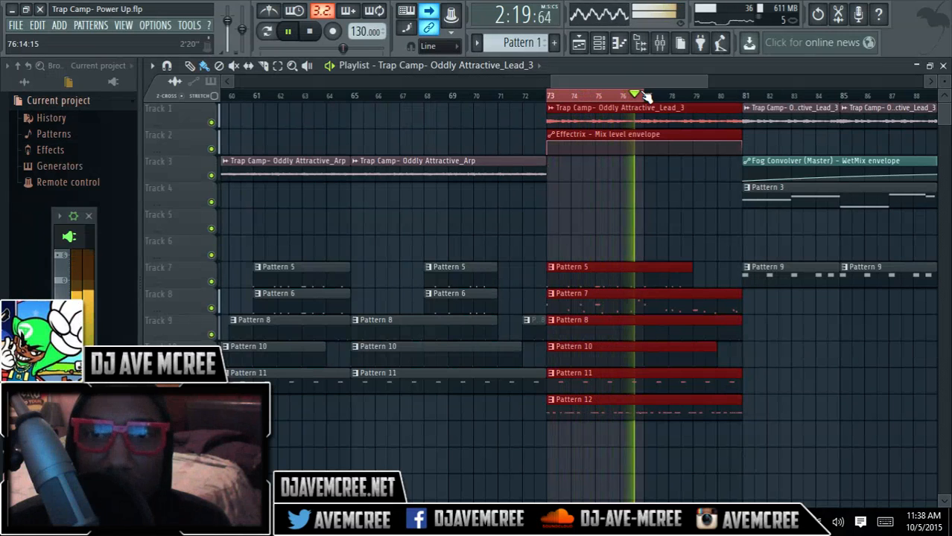
key("space")
Step: Replay the song from just before bar 76, stop it, and clear the timeline selection
left_click(633, 96)
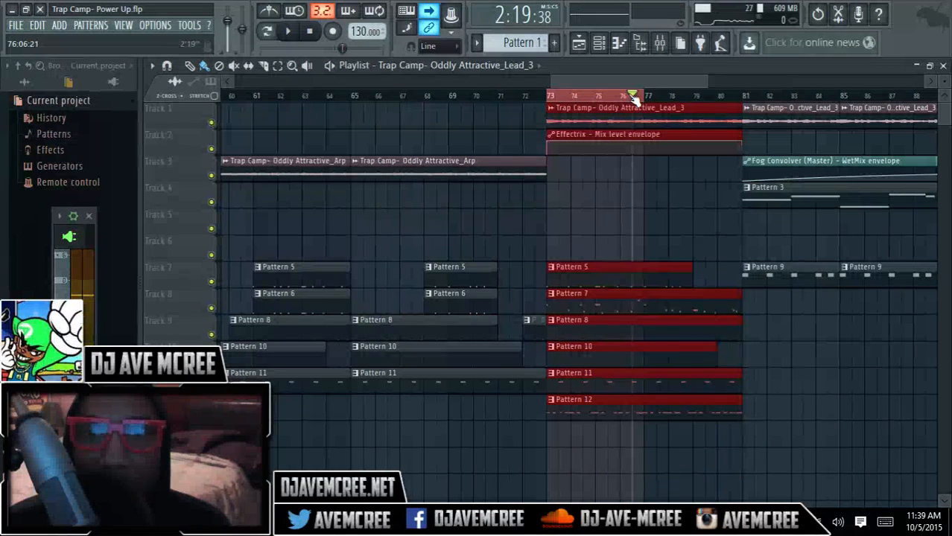
left_click_drag(633, 97, 623, 97)
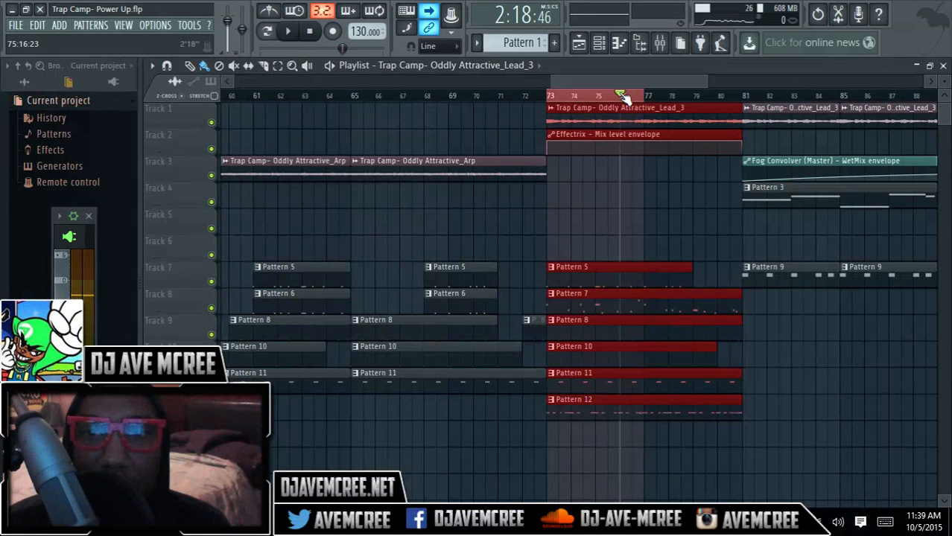
key("space")
key("space")
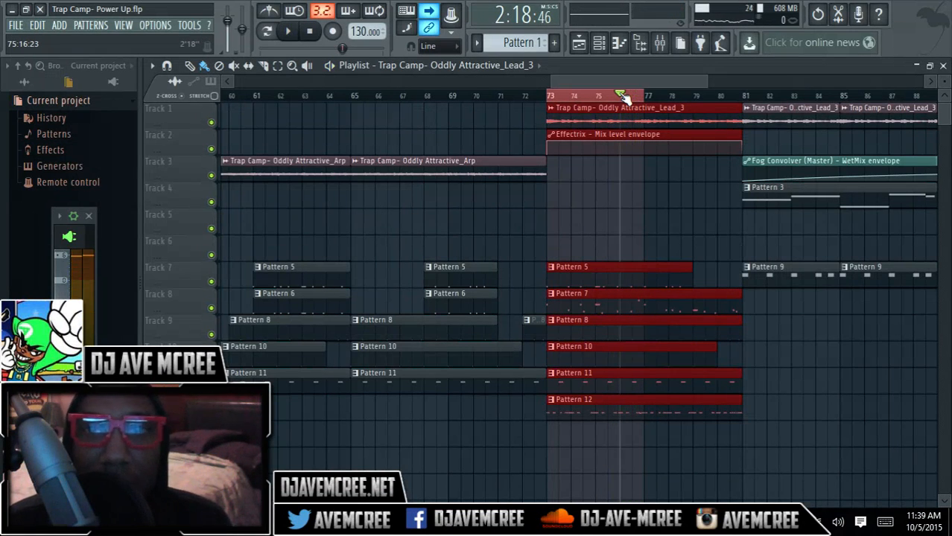
right_click(603, 95)
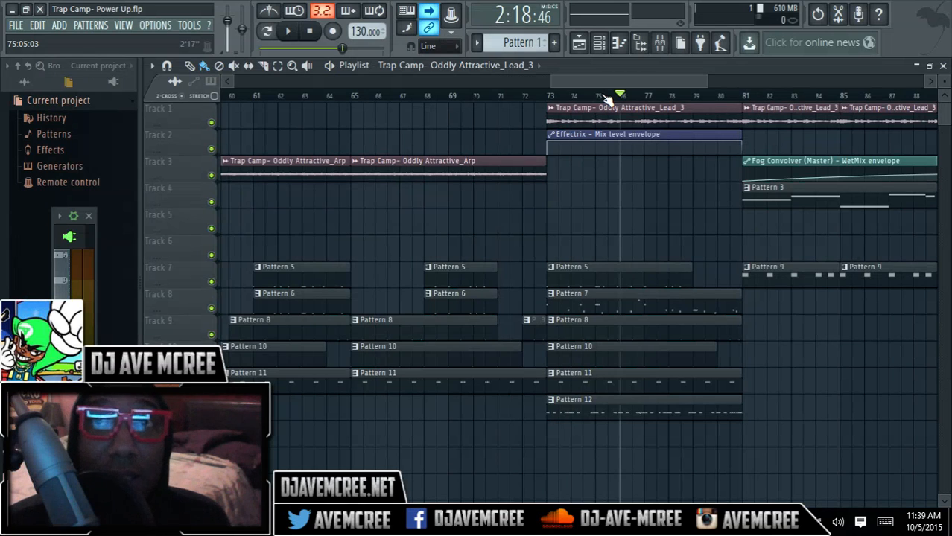
Step: Play the song from just before bar 80 through the breakdown starting at bar 81, close the Playlist and stop playback
left_click(718, 96)
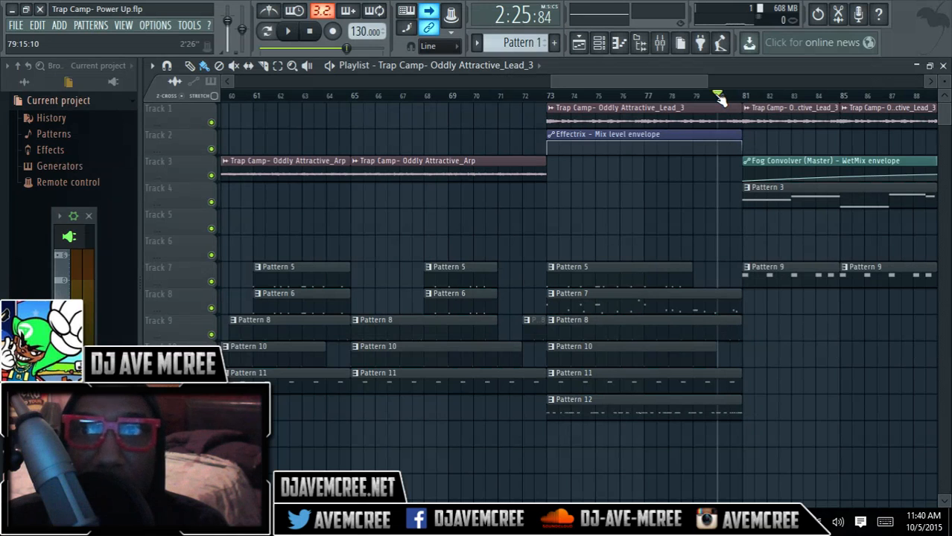
key("space")
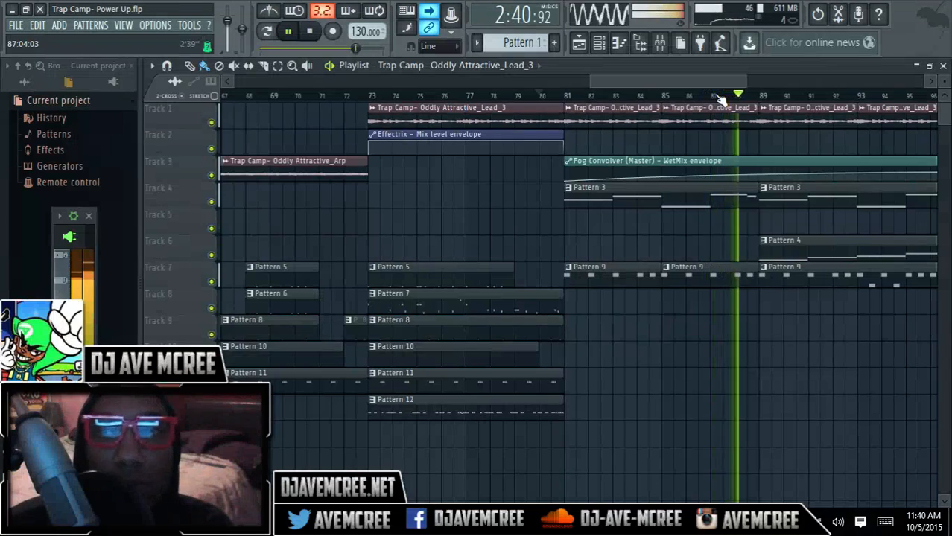
left_click(944, 65)
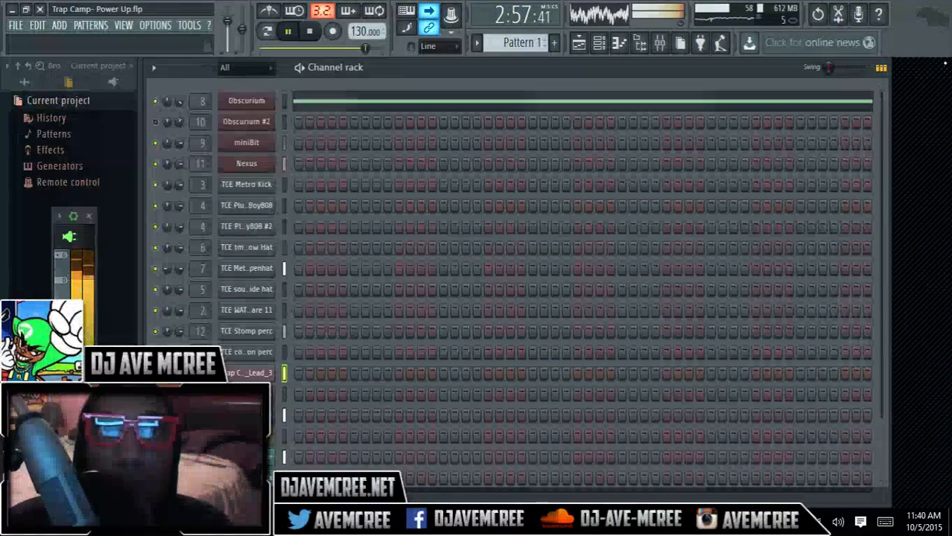
key("space")
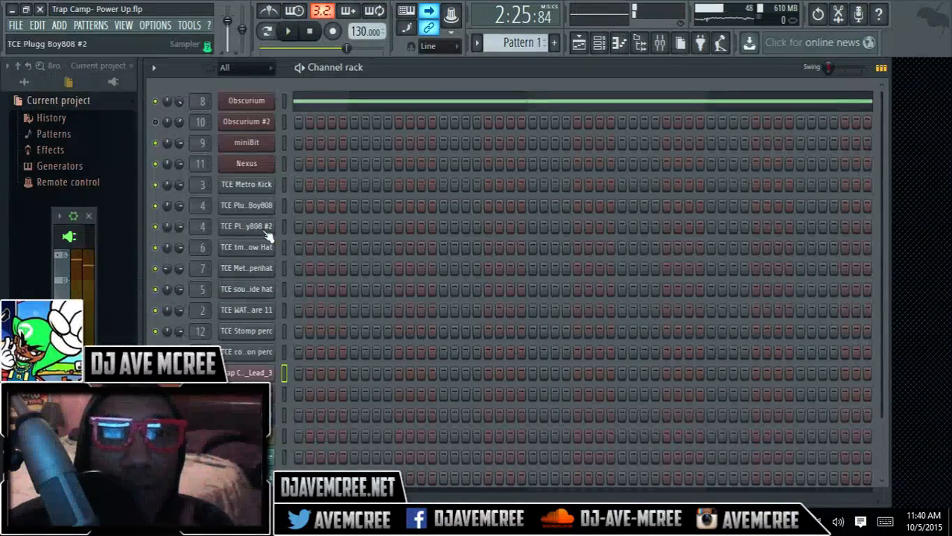
Step: Load the [LEAD]-MOD LEAD preset in the miniBit channel and audition it with the song
left_click(260, 148)
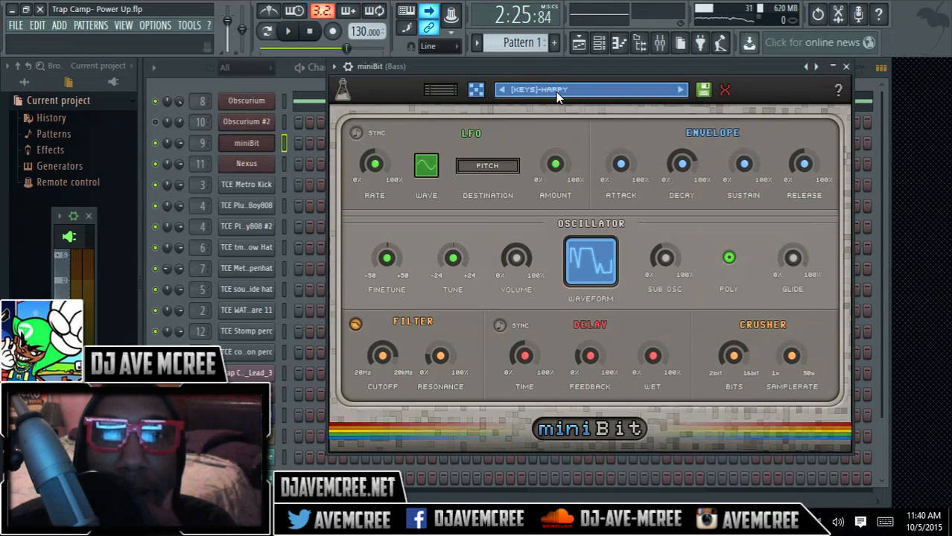
left_click(556, 91)
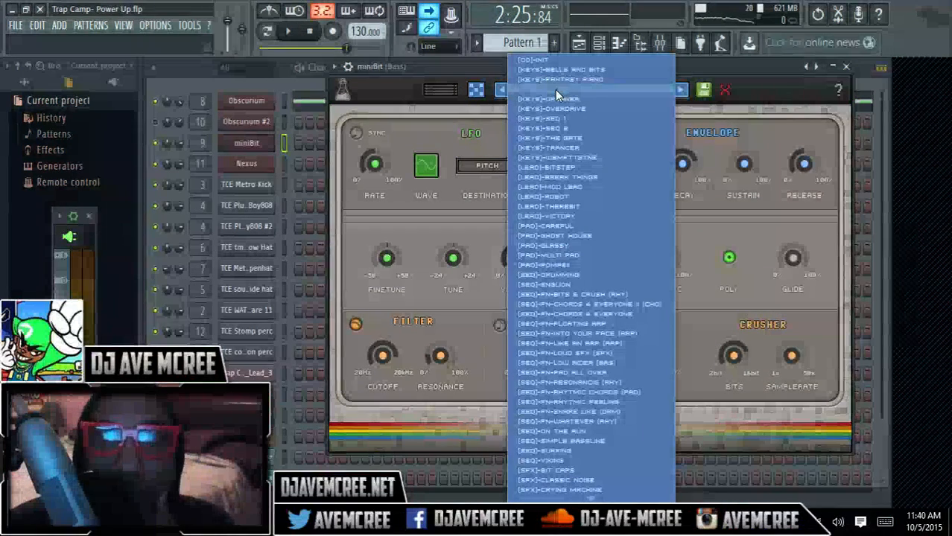
left_click(564, 186)
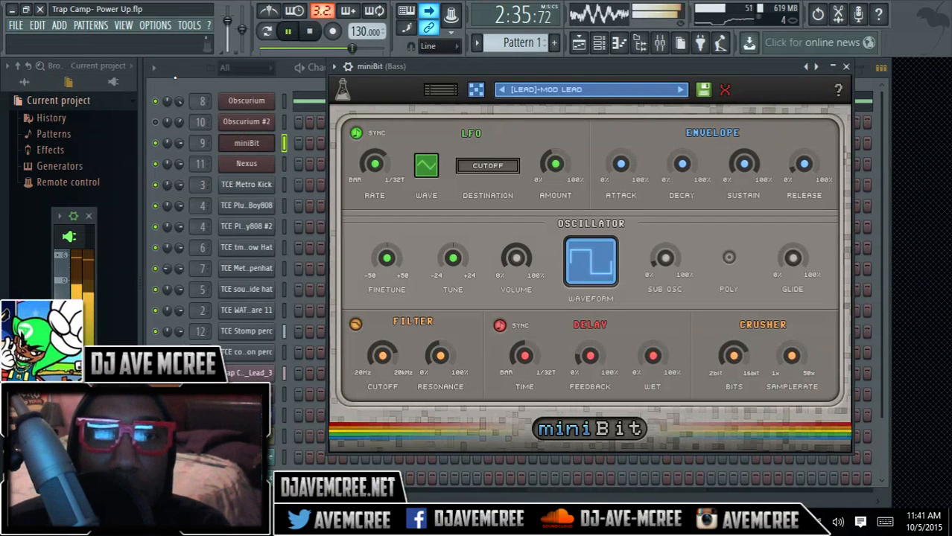
key("space")
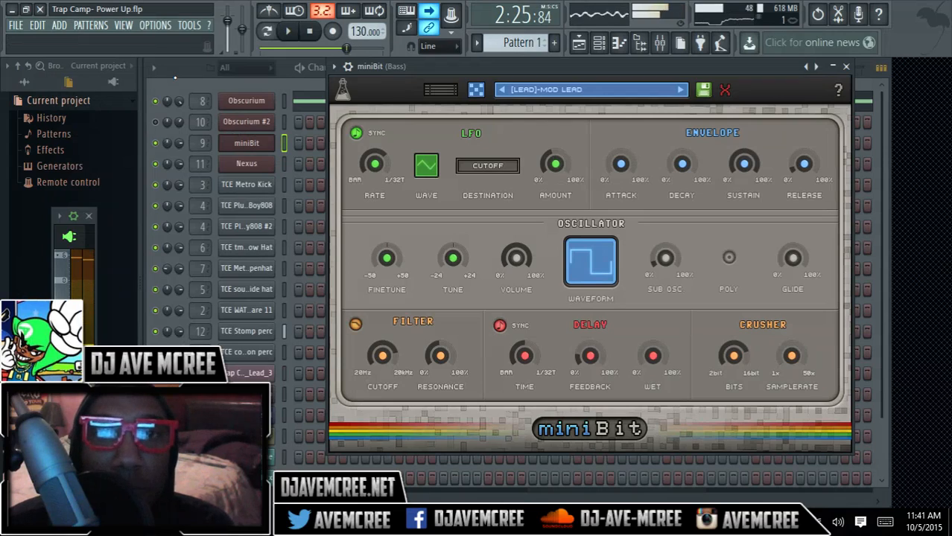
Step: Show the Master track's effects in the Mixer and open its Fog Convolver plugin
left_click(660, 45)
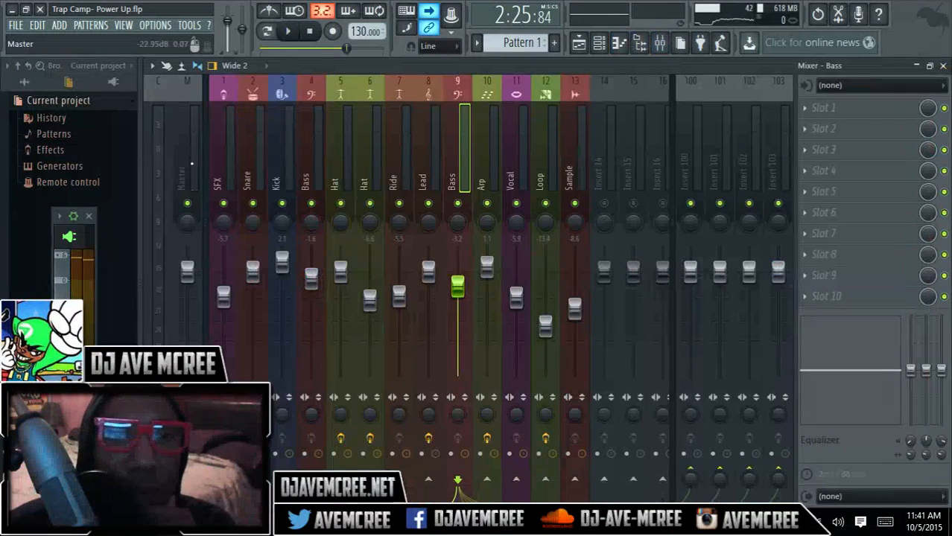
left_click(186, 160)
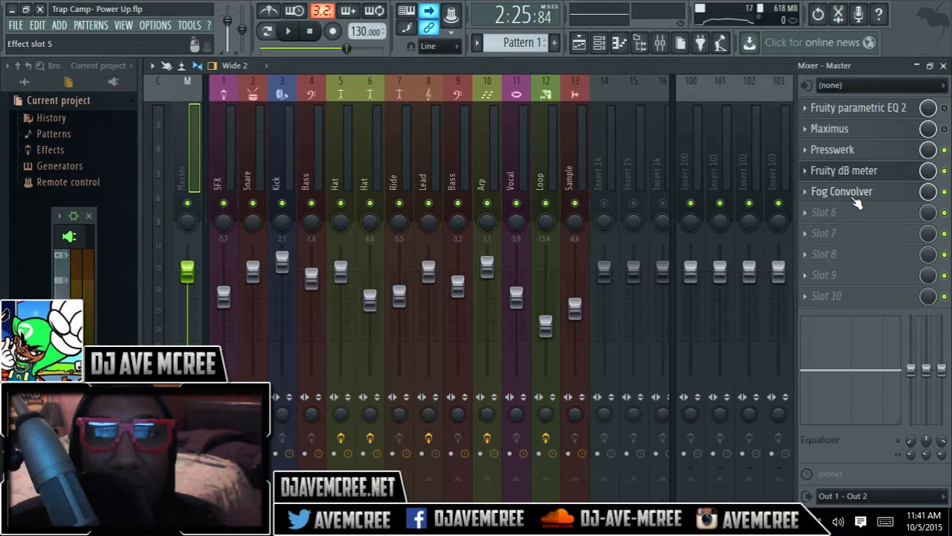
left_click(857, 203)
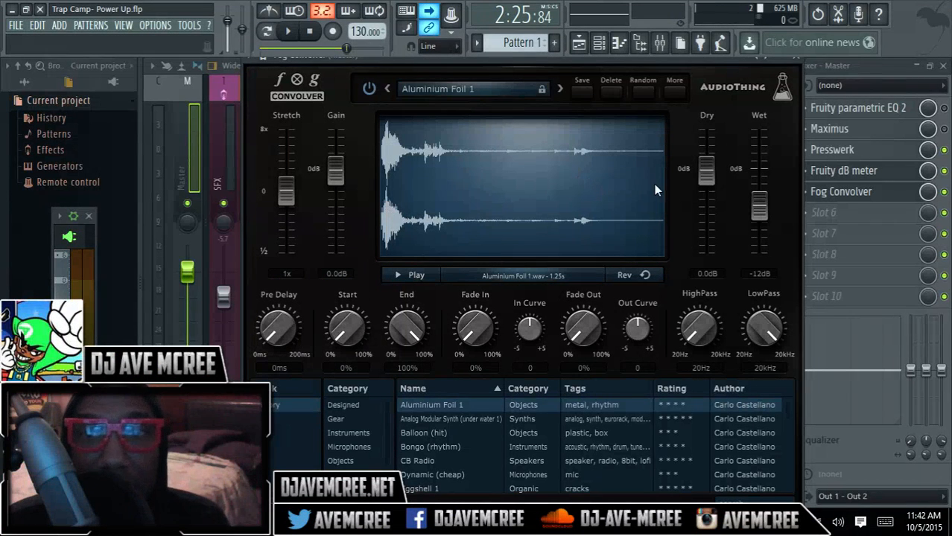
Step: Lower Fog Convolver's Dry level to -inf dB, listen with the song, stop playback and reset Dry to 0.0 dB
left_click_drag(706, 177, 717, 345)
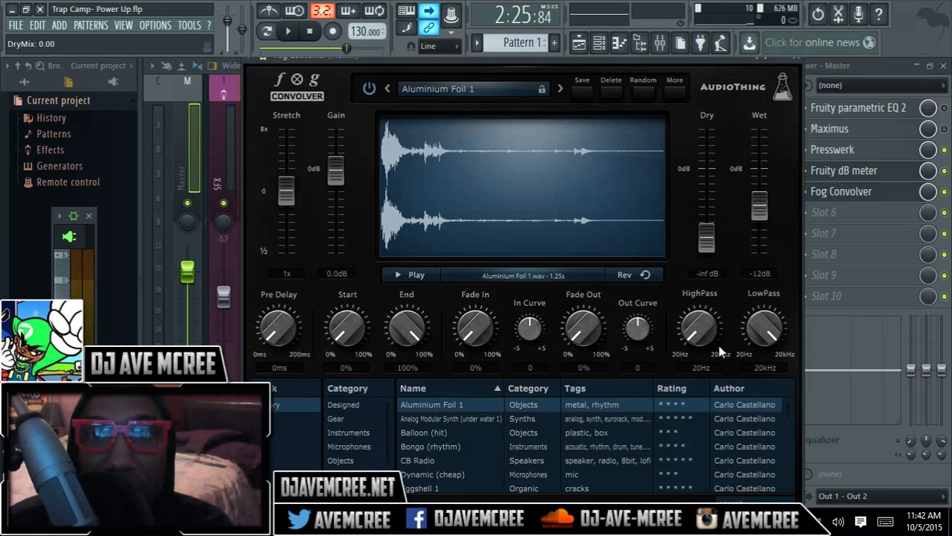
key("space")
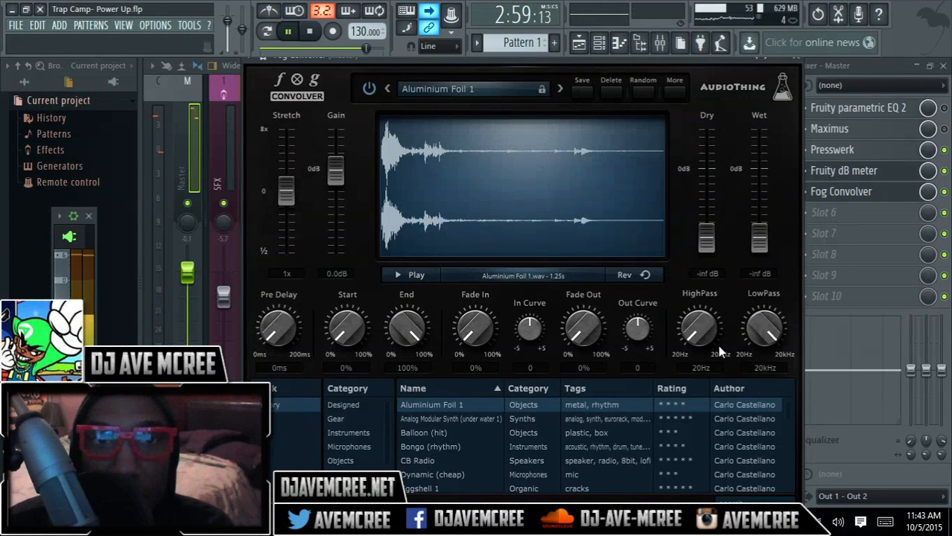
key("space")
double_click(711, 243)
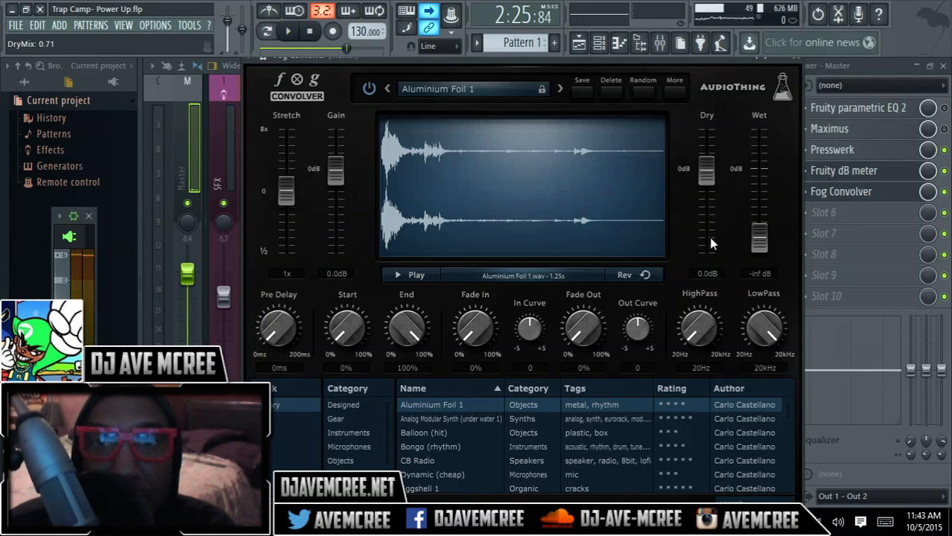
Step: Play the song, raise Fog Convolver's Wet level to -22 dB while listening, and stop playback
key("space")
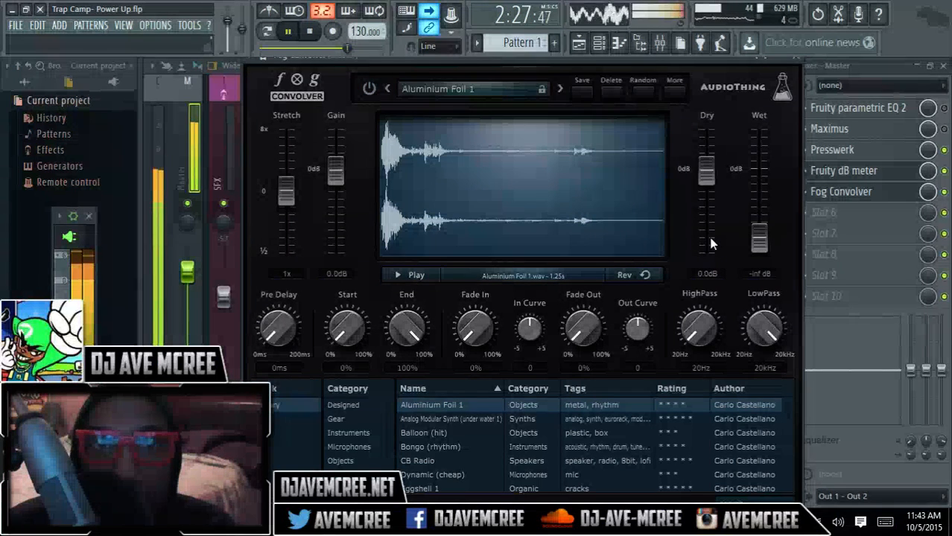
left_click_drag(759, 238, 759, 220)
key("space")
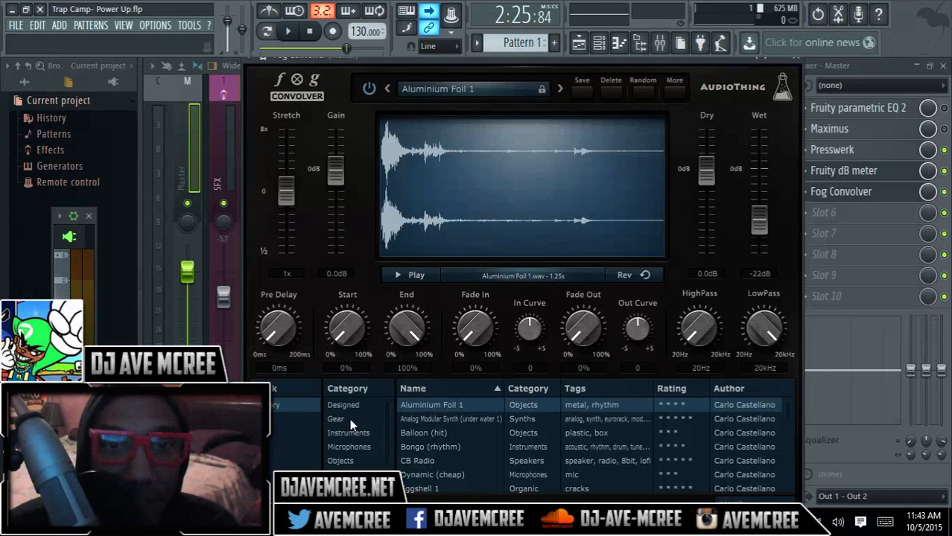
Step: Load the Analog Modular Synth (under water 1) preset in Fog Convolver, audition it with the song and stop playback
left_click(415, 419)
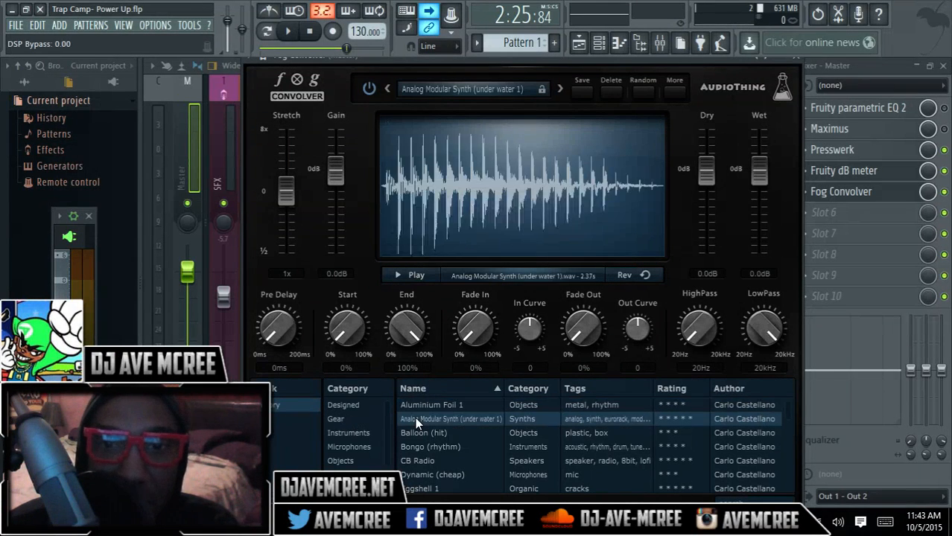
key("space")
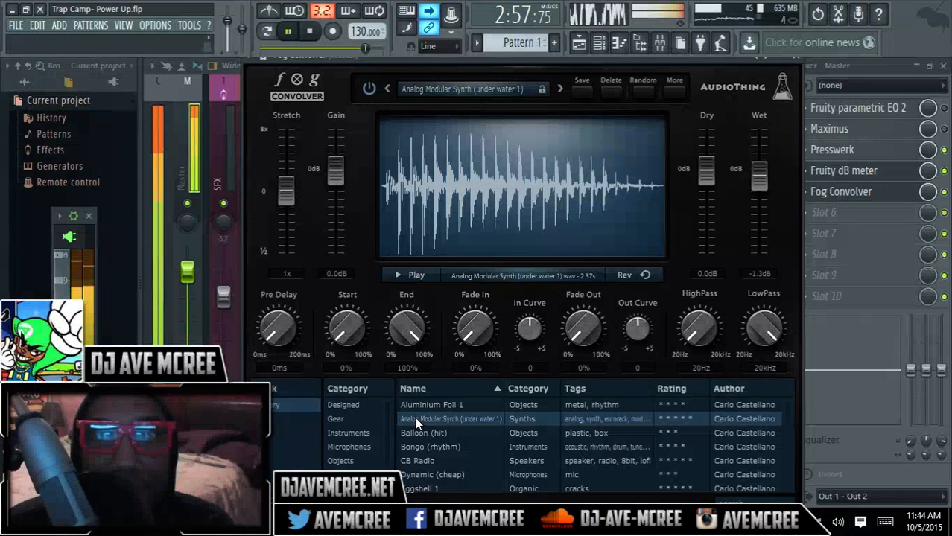
key("space")
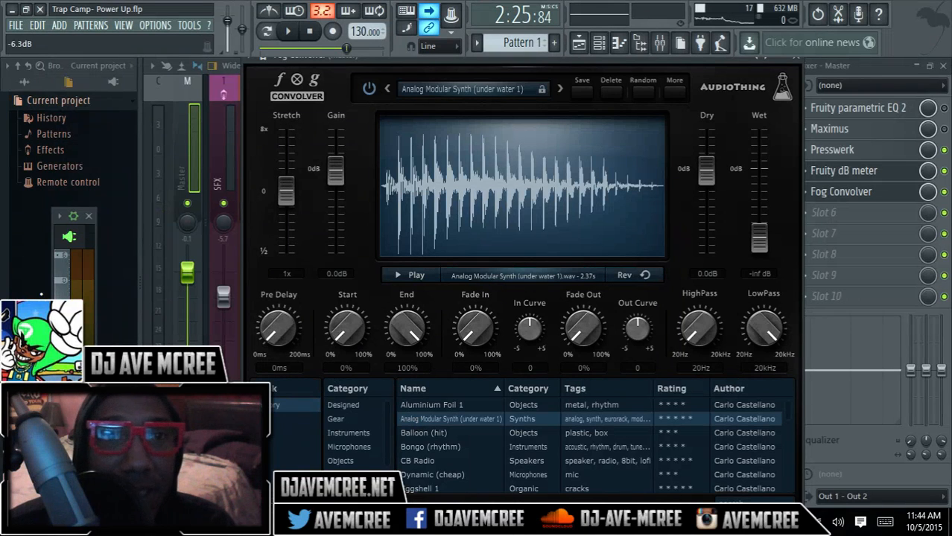
Step: Save the project and move the song position to about 2:52
left_click(15, 27)
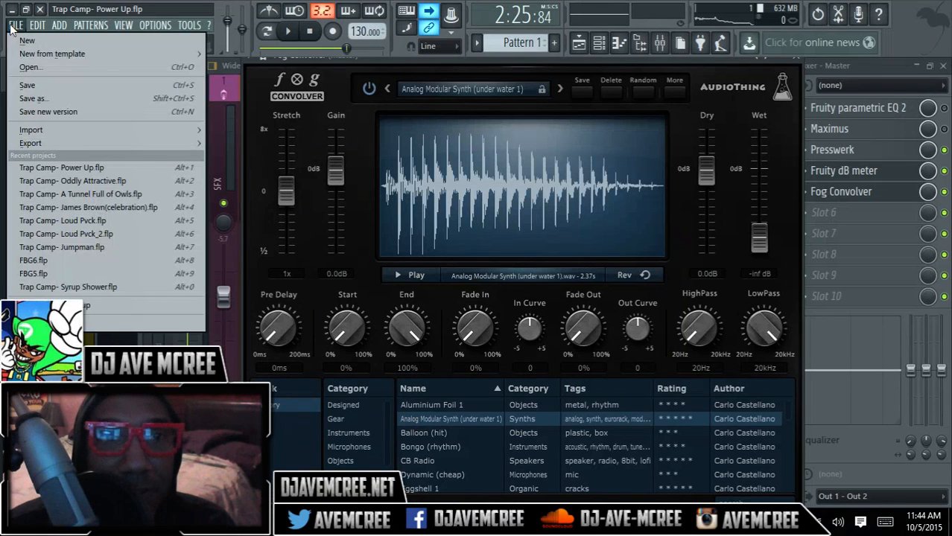
left_click(28, 85)
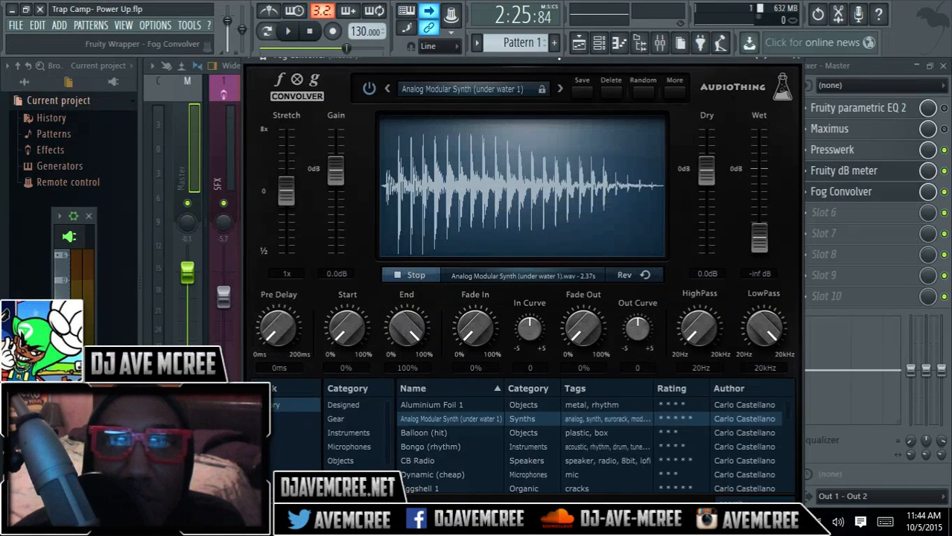
mouse_move(352, 50)
left_mouse_down()
mouse_move(378, 50)
mouse_move(368, 51)
left_mouse_up()
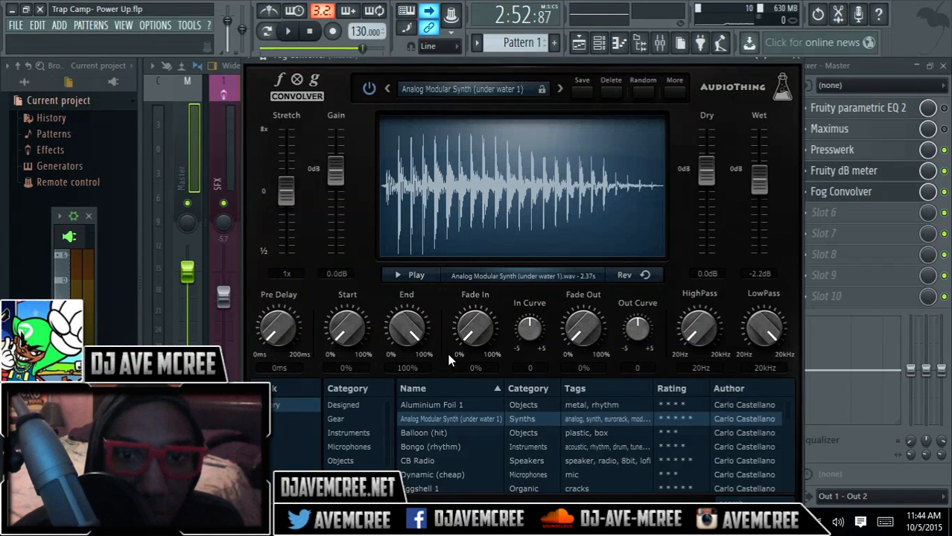
Step: Preview the Analog Modular Synth (under water 1), Balloon (hit) and Bongo (rhythm) impulses in Fog Convolver, and load CB Radio
left_click(407, 274)
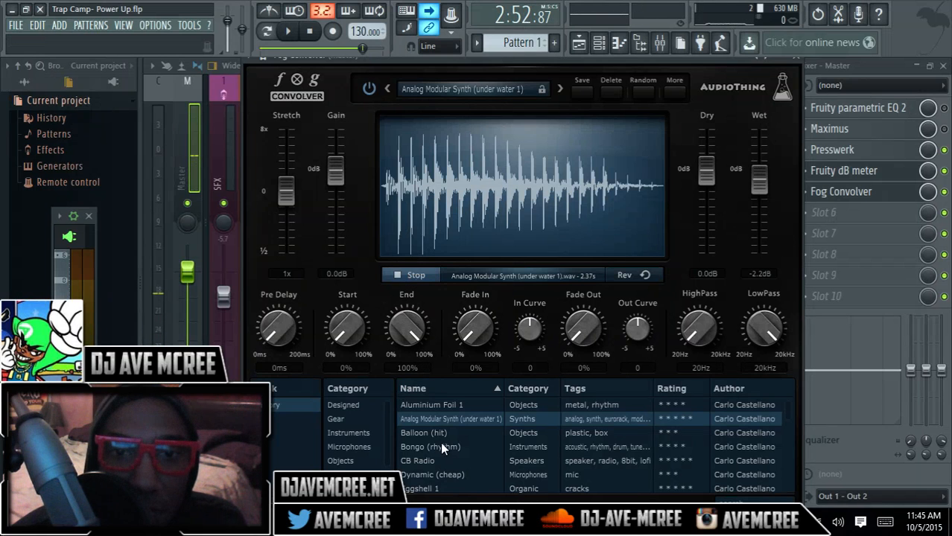
left_click(435, 432)
left_click(401, 275)
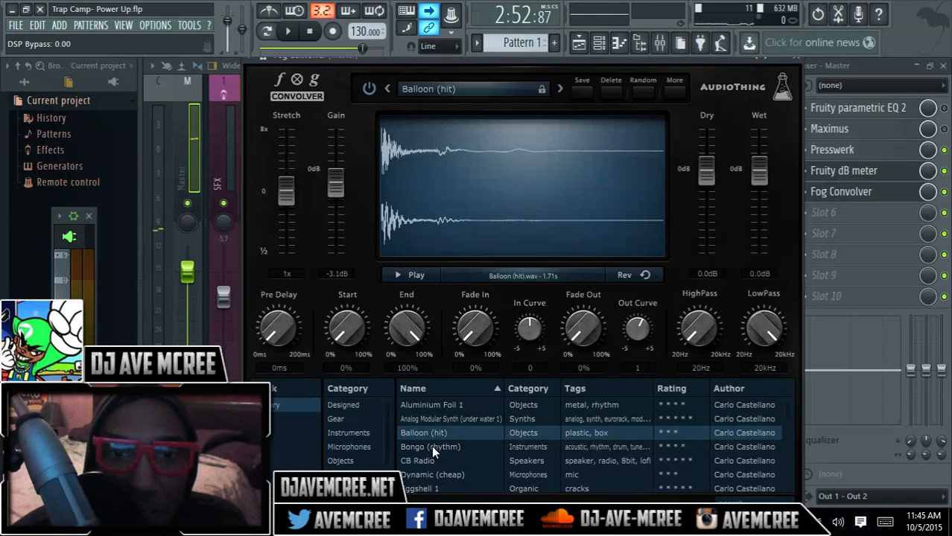
left_click(432, 446)
left_click(402, 273)
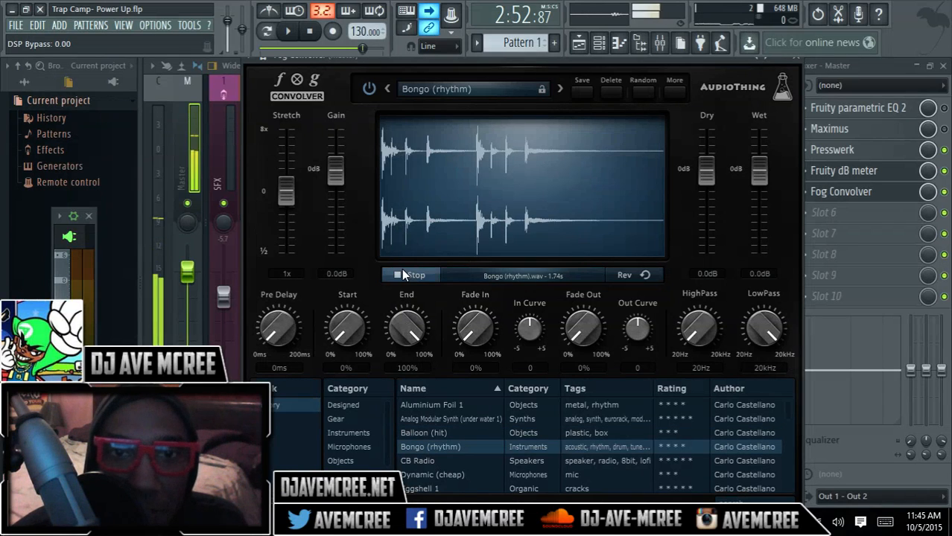
left_click(435, 462)
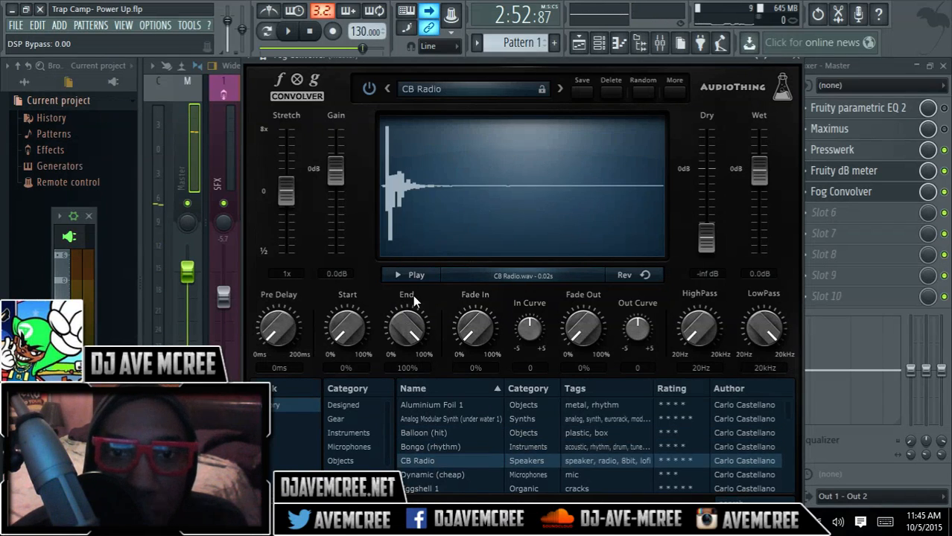